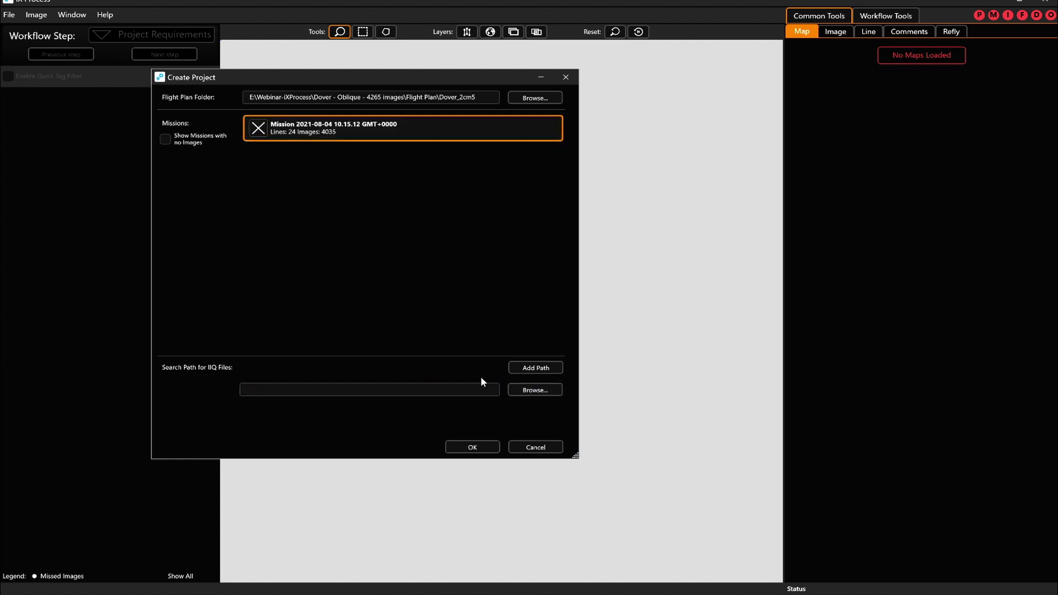
# Step: Set the IIQ image search path to D:\Dover-IIQ and create the project
pyautogui.click(533, 390)
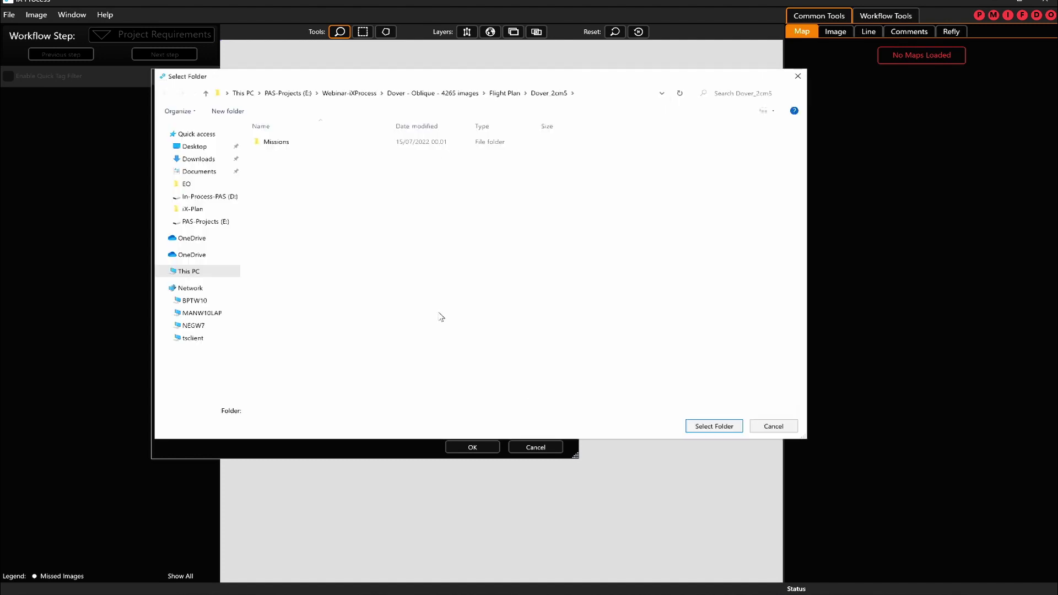
pyautogui.click(197, 271)
pyautogui.doubleClick(452, 246)
pyautogui.doubleClick(297, 164)
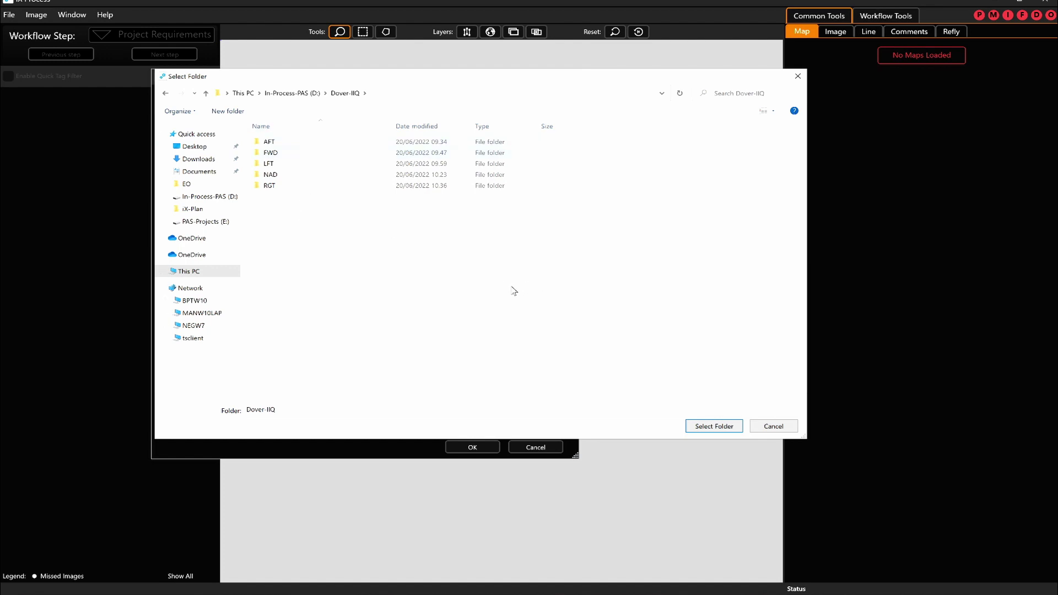
pyautogui.click(711, 427)
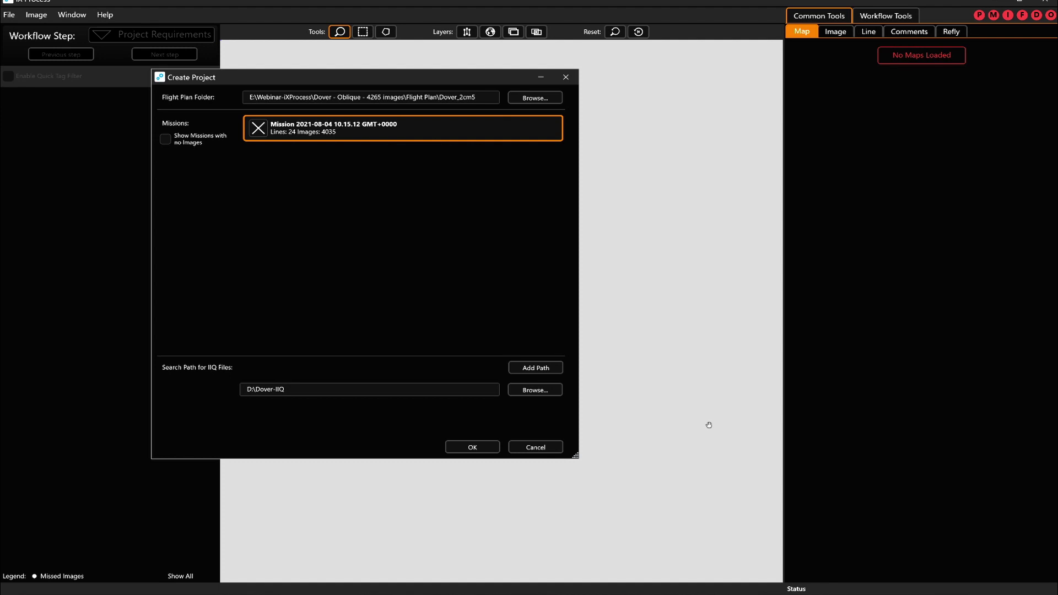
pyautogui.click(492, 448)
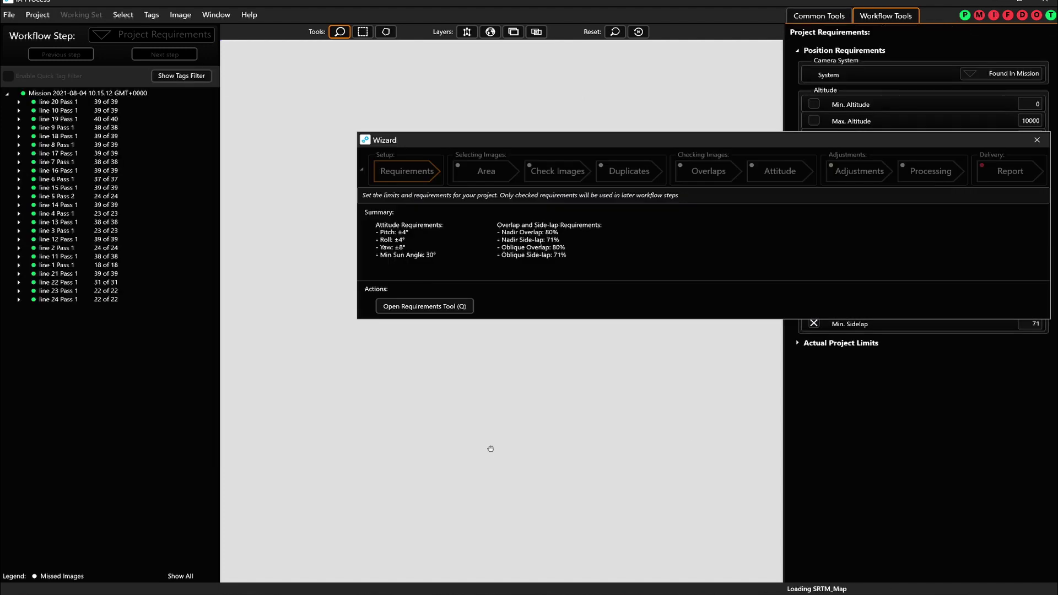
# Step: Move the Wizard window aside to reveal the Project Requirements (sun angle 30, overlap 80, sidelap 71)
pyautogui.moveTo(689, 137); pyautogui.dragTo(438, 143)
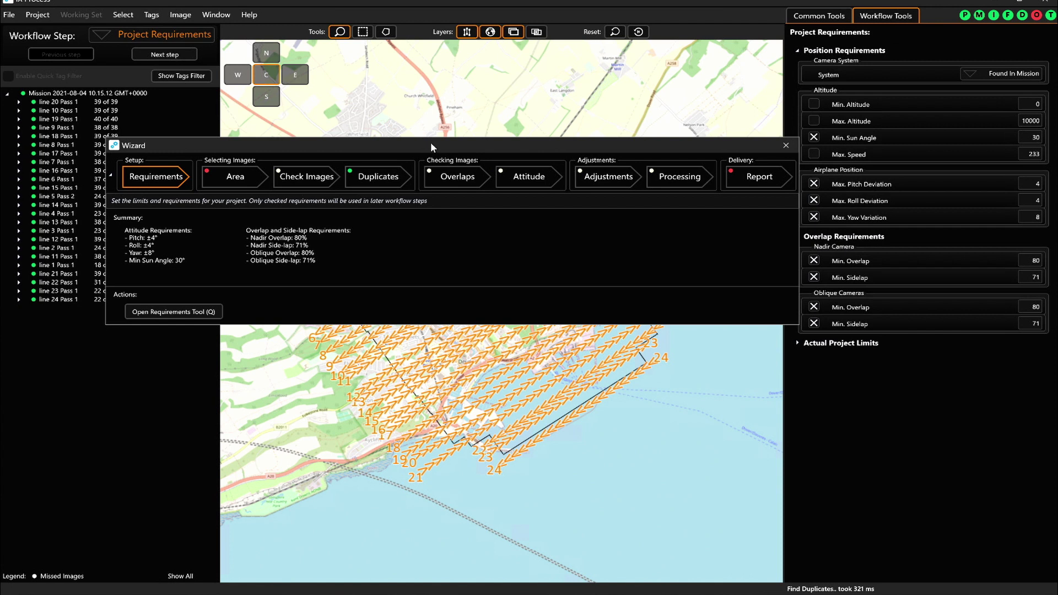
pyautogui.moveTo(431, 142); pyautogui.dragTo(441, 142)
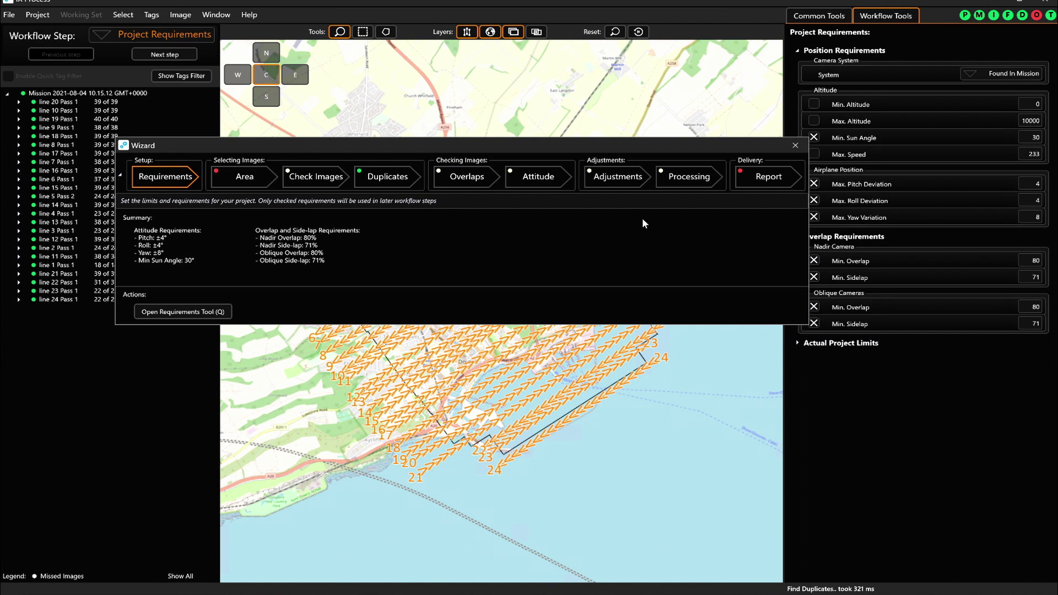
pyautogui.moveTo(662, 151); pyautogui.dragTo(598, 149)
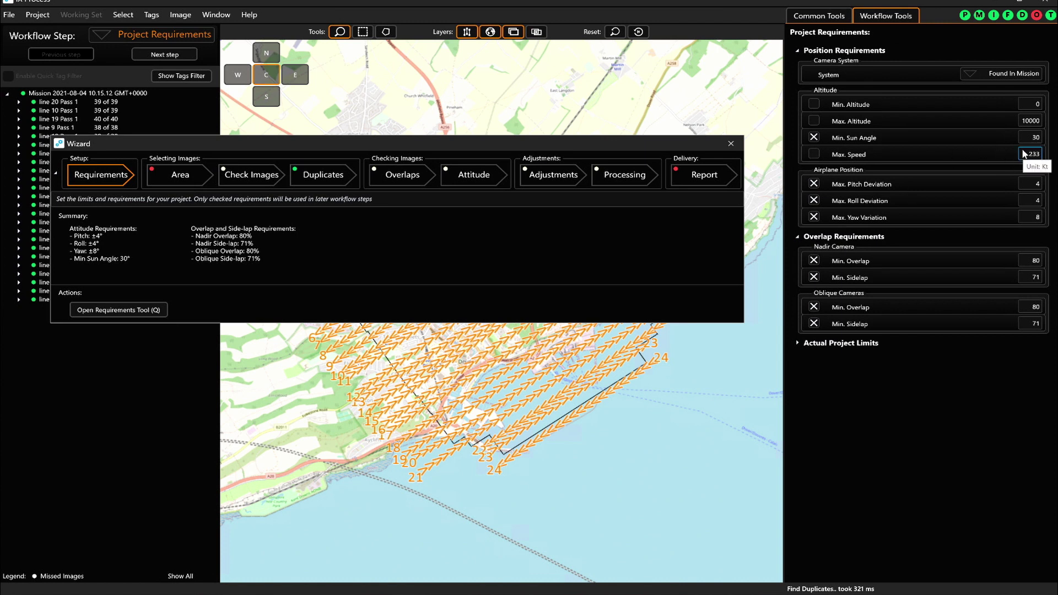
# Step: Set the nadir minimum overlap to 60 and minimum side-lap to 30
pyautogui.click(1031, 260)
pyautogui.write('60')
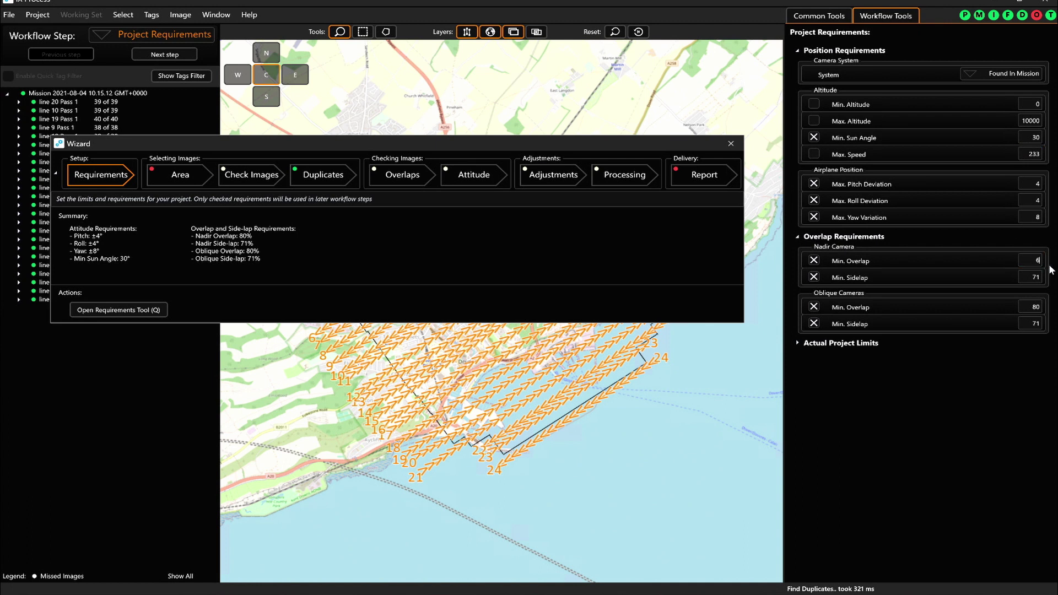
pyautogui.click(1025, 277)
pyautogui.moveTo(1026, 278); pyautogui.dragTo(1045, 279)
pyautogui.write('30')
# Step: Set the oblique minimum overlap to 60 and side-lap to 30, then close the wizard
pyautogui.click(1034, 307)
pyautogui.write('60')
pyautogui.click(1030, 329)
pyautogui.write('30')
pyautogui.click(1011, 342)
pyautogui.moveTo(276, 148); pyautogui.dragTo(288, 163)
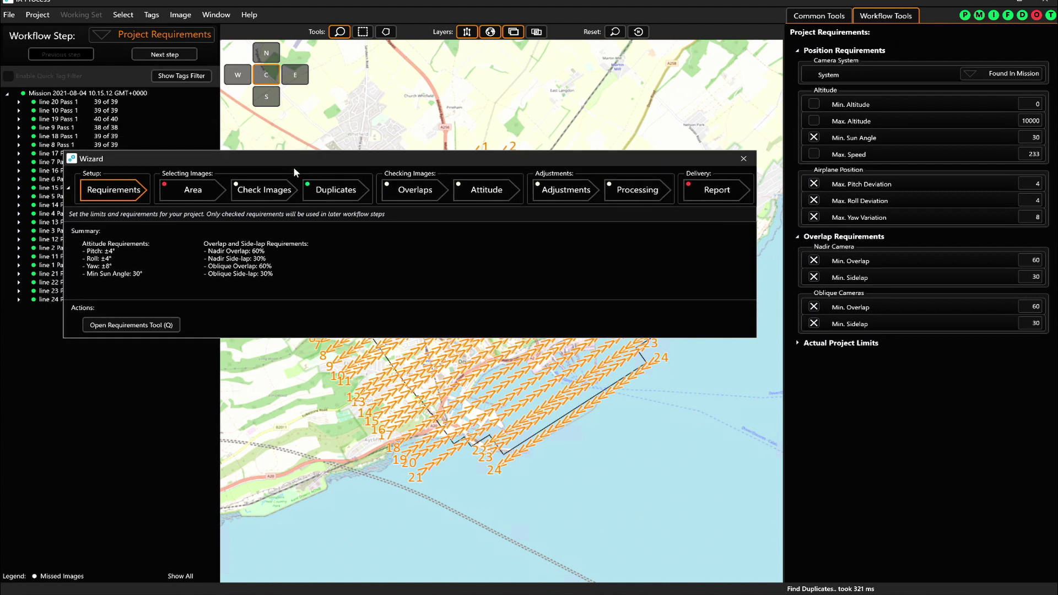
pyautogui.click(743, 159)
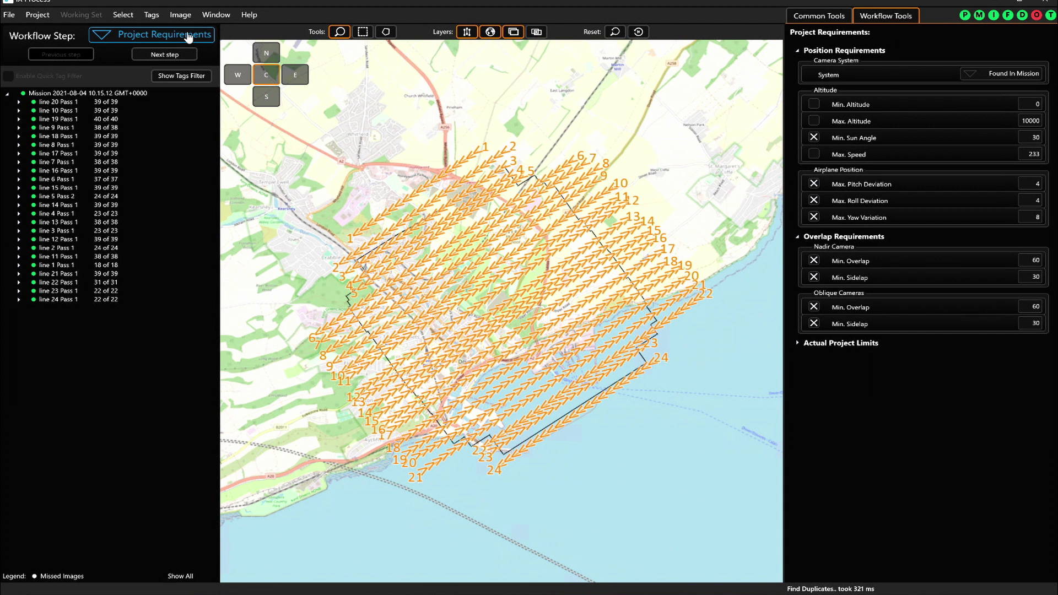
# Step: Switch to Area Of Interest, select the whole mission, and hide flight lines to show the 806 images
pyautogui.click(189, 36)
pyautogui.click(189, 66)
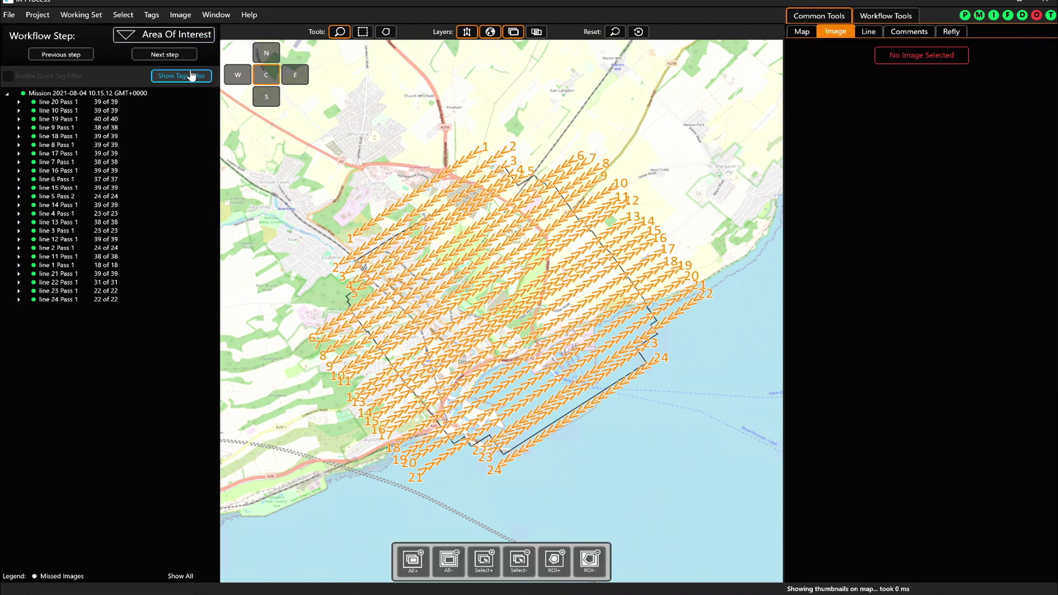
pyautogui.click(97, 93)
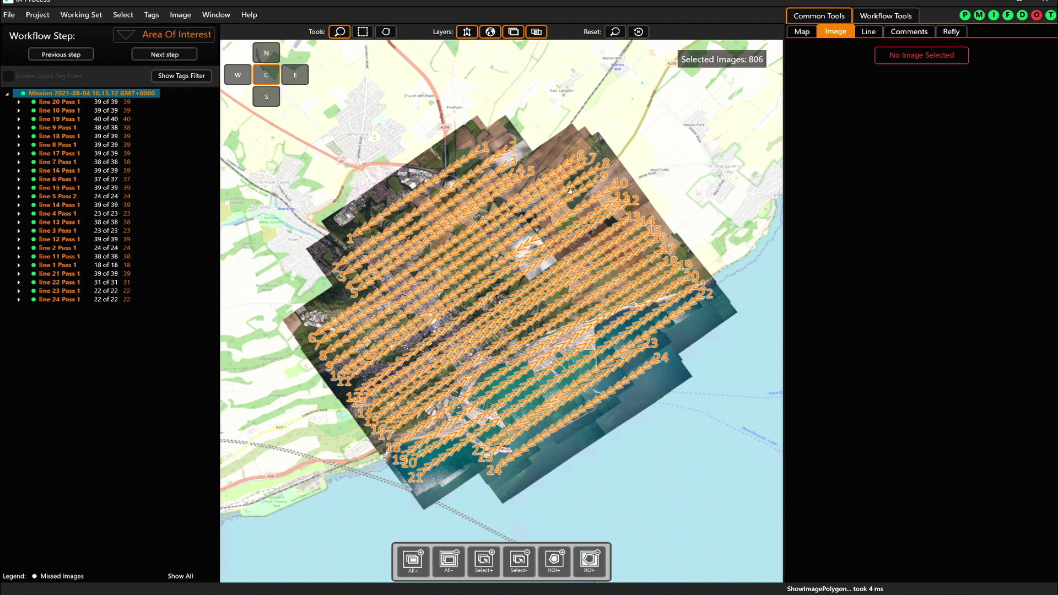
pyautogui.click(467, 32)
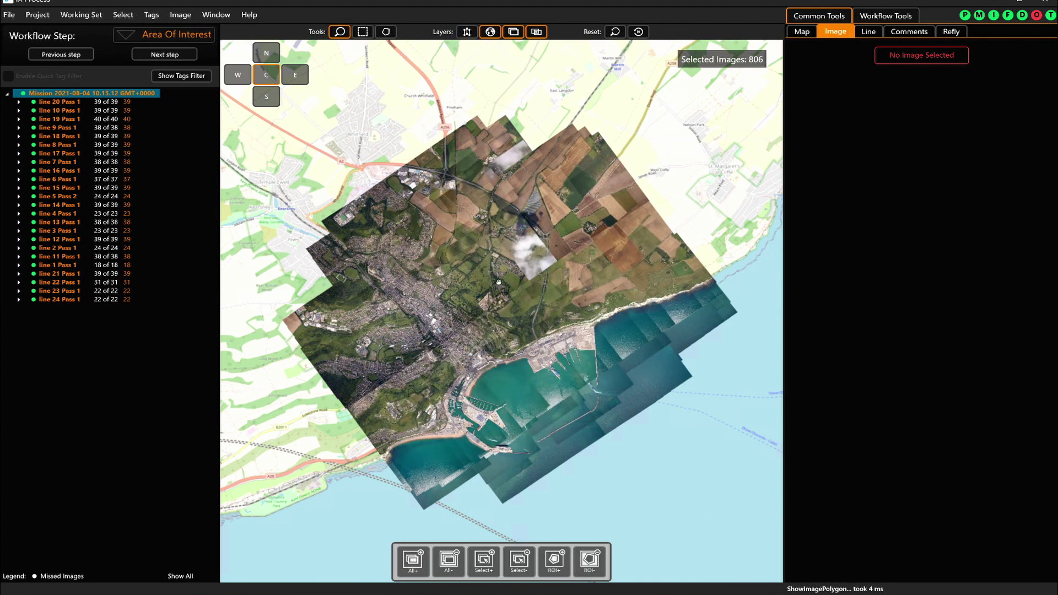
pyautogui.scroll(1, 506, 331)
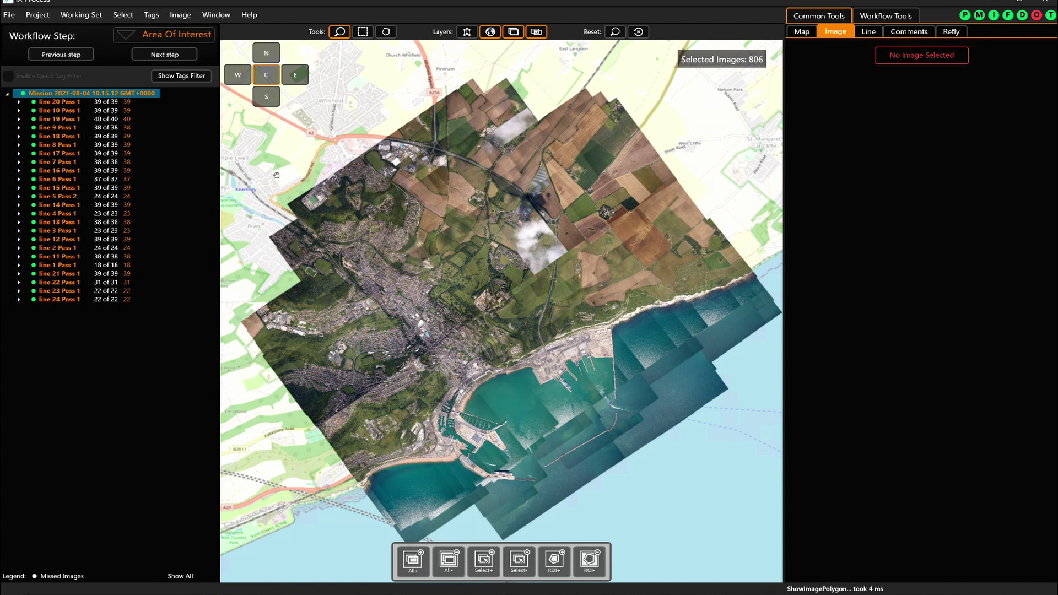
pyautogui.scroll(1, 522, 295)
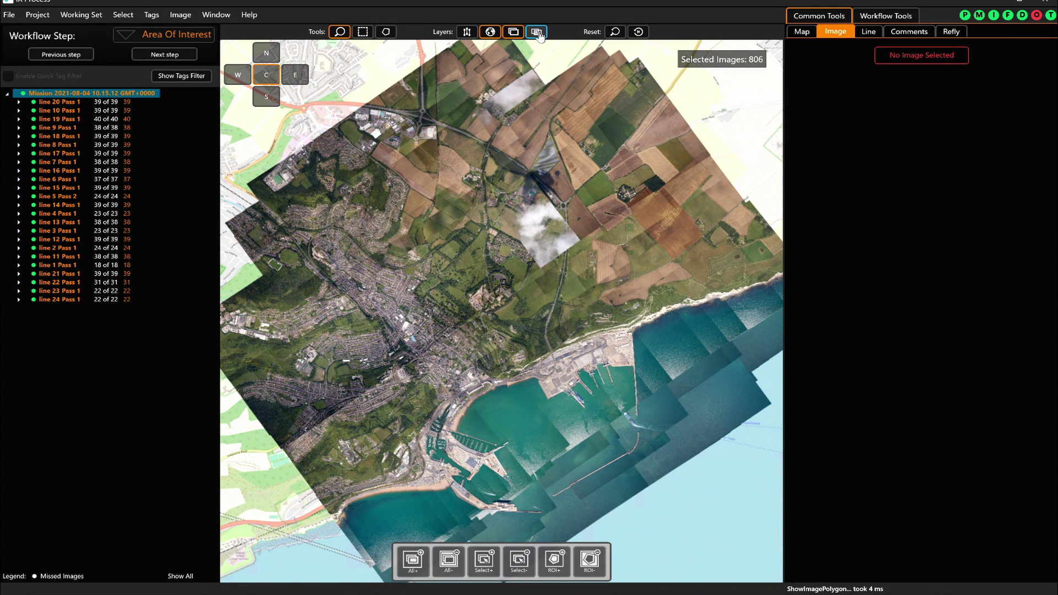
# Step: Add Lines 33 and 34 to the refly plan and generate it
pyautogui.click(8, 17)
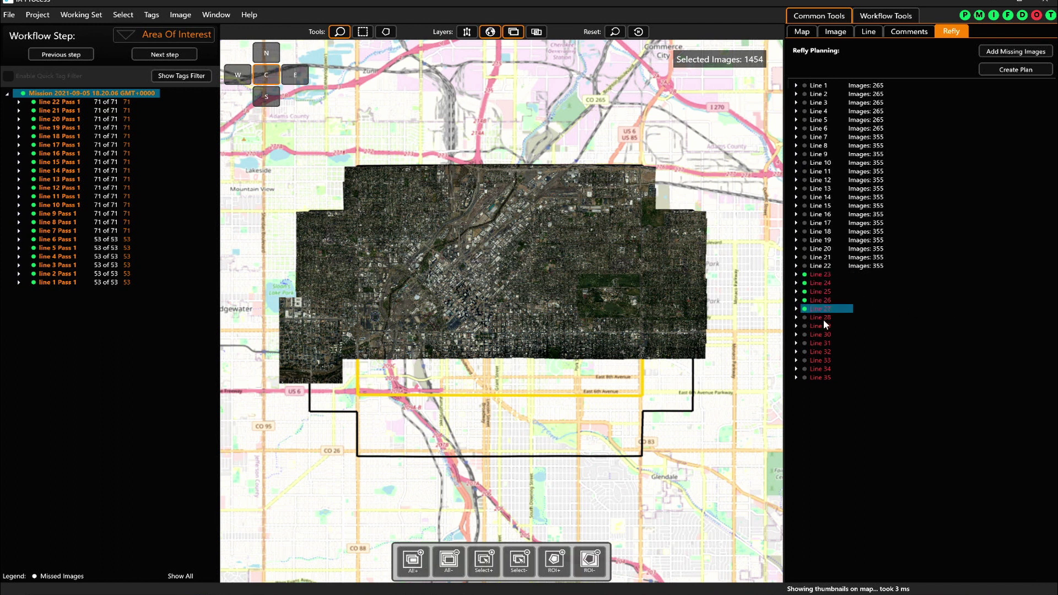
pyautogui.click(825, 360)
pyautogui.click(826, 368)
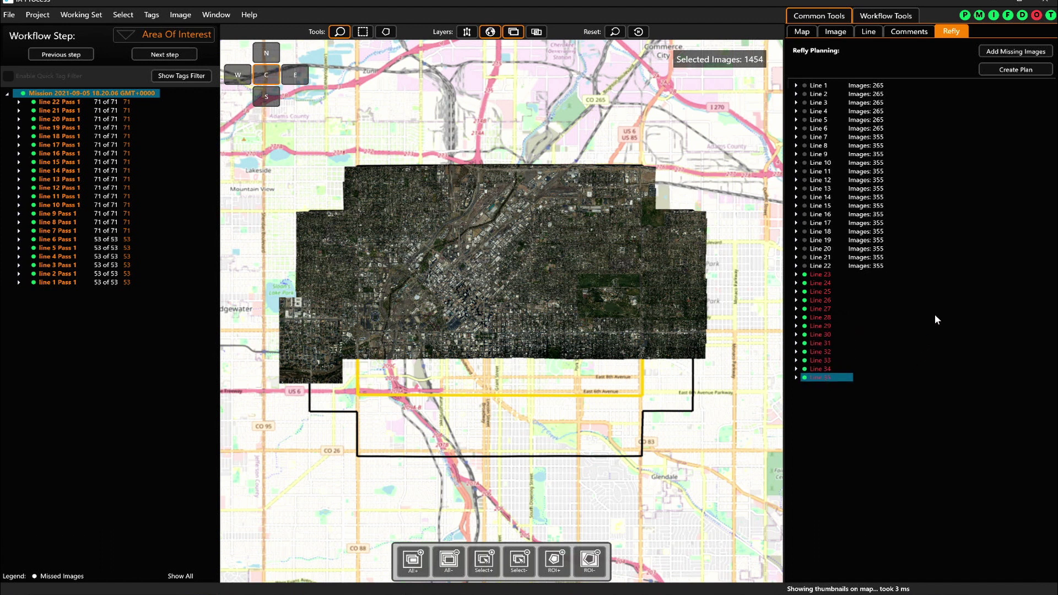
pyautogui.click(1016, 71)
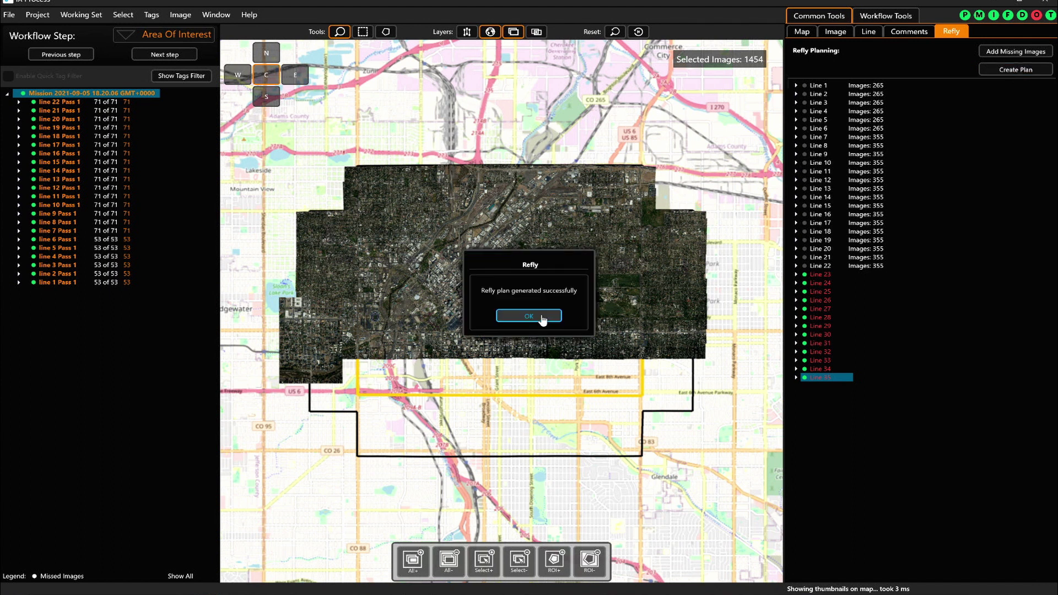
pyautogui.click(542, 317)
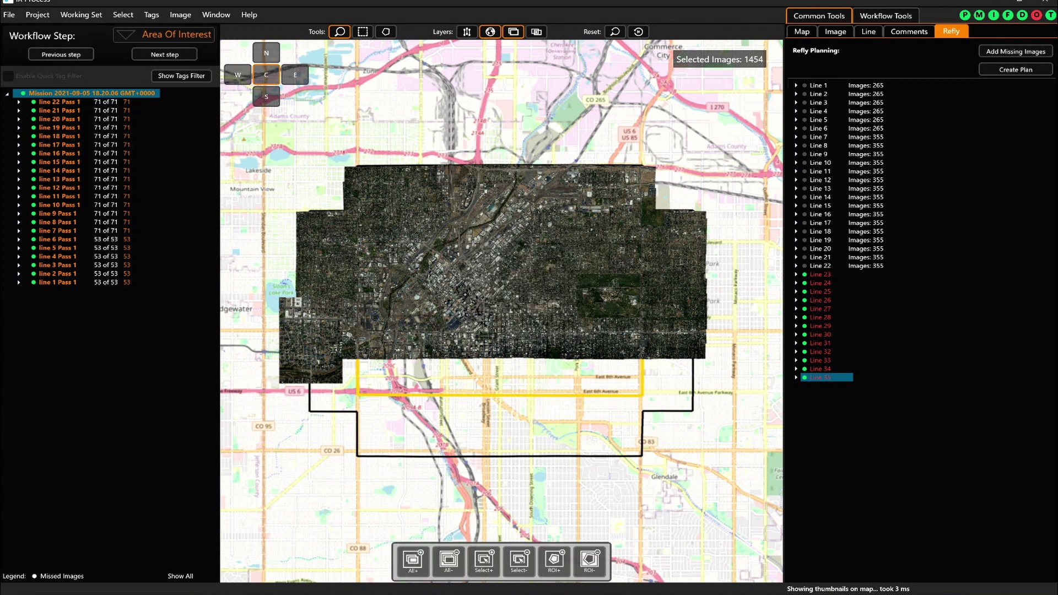
# Step: Check Refly_15-07_14-17-19.json in the Denver_5cm_880 folder, then minimize the folder window
pyautogui.moveTo(298, 573)
pyautogui.click(466, 571)
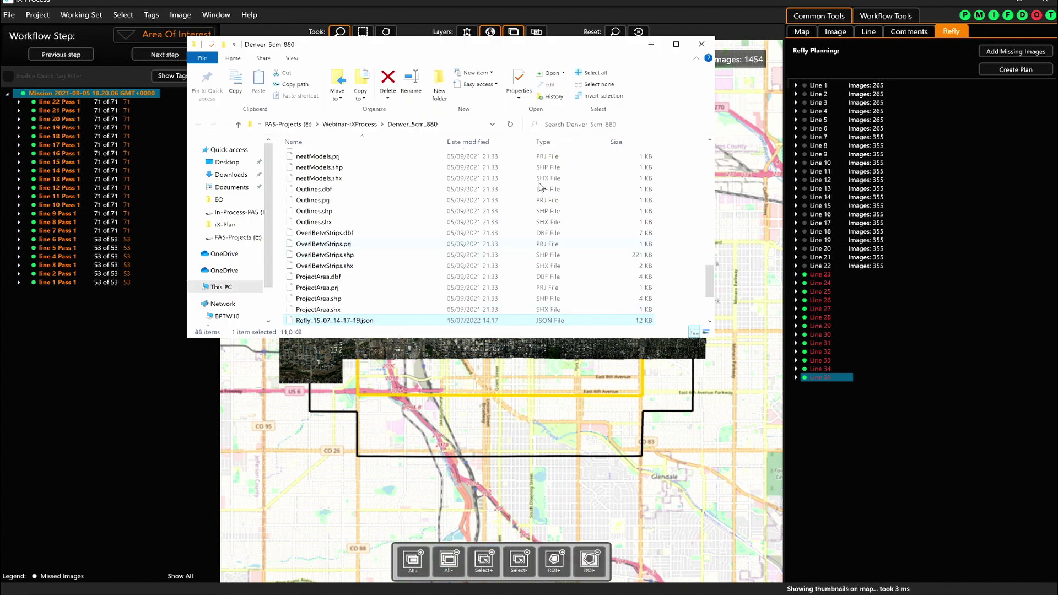
pyautogui.click(651, 45)
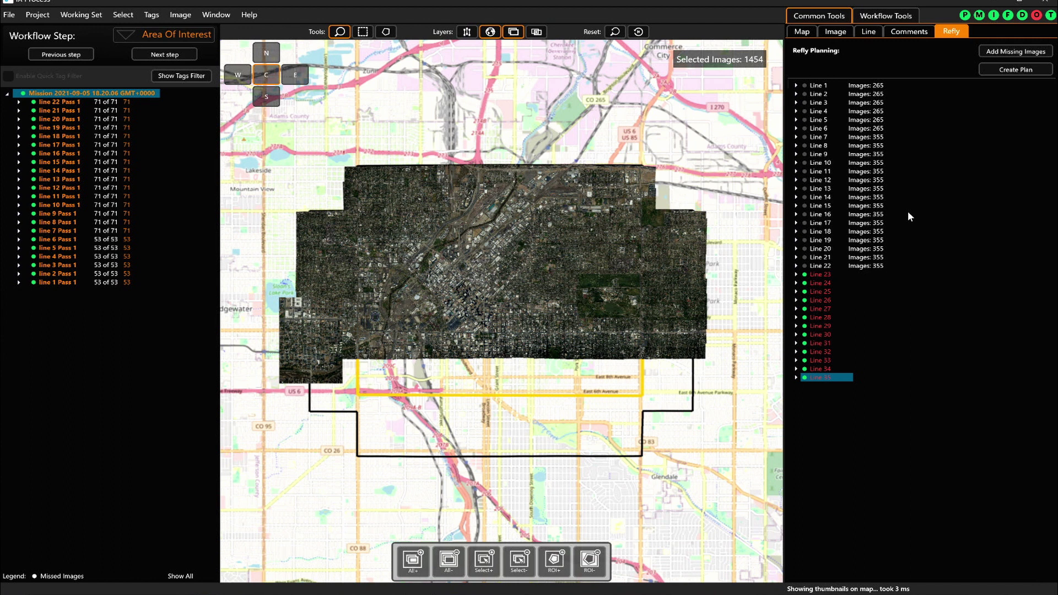
# Step: Open File > Disk Management, inspect its copy settings, and close it
pyautogui.click(14, 16)
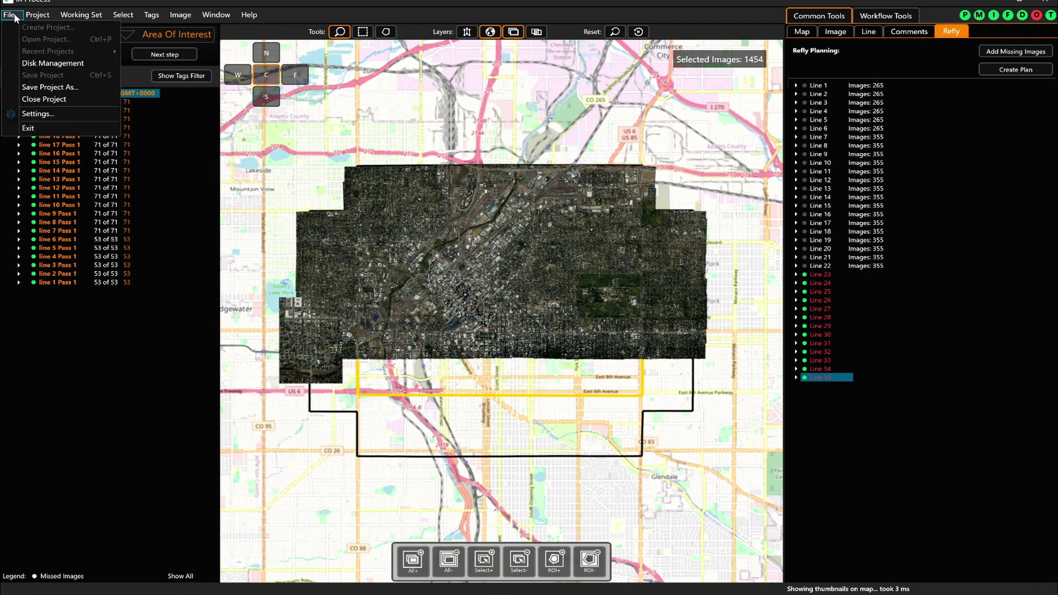
pyautogui.click(33, 62)
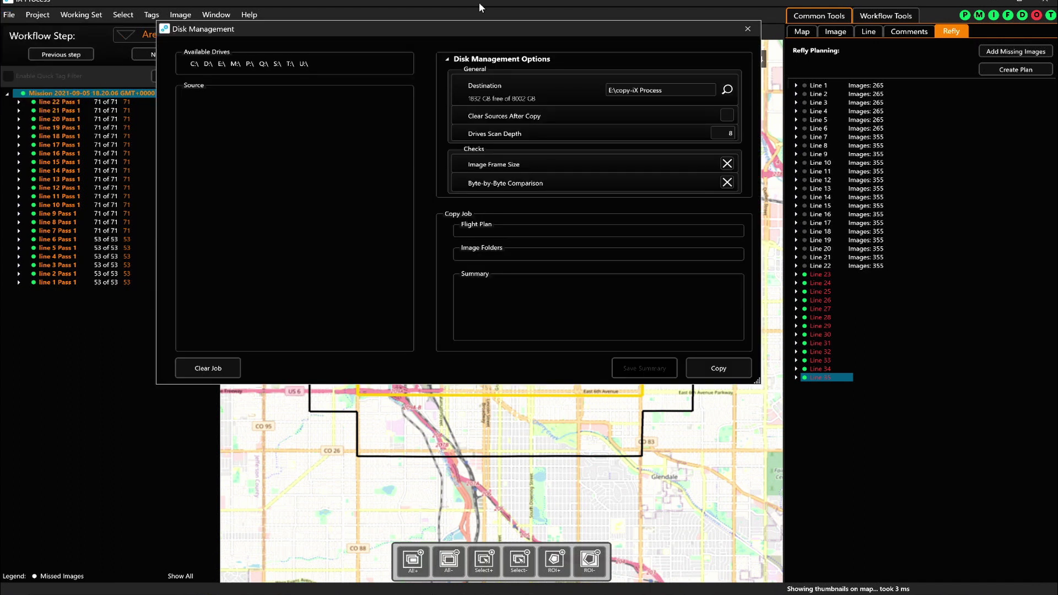
pyautogui.moveTo(473, 29); pyautogui.dragTo(397, 46)
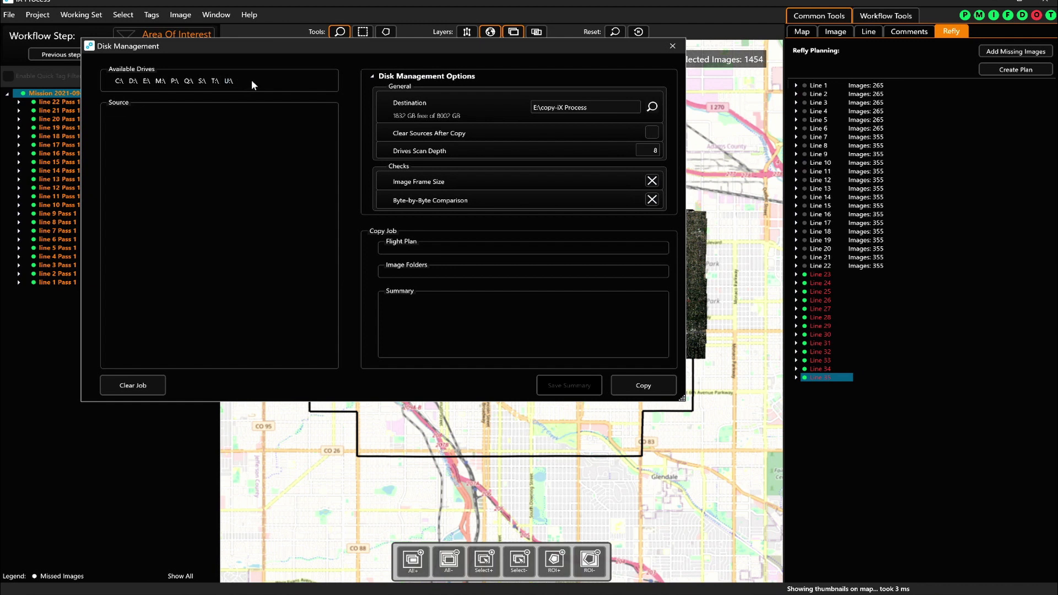
pyautogui.moveTo(333, 53); pyautogui.dragTo(345, 78)
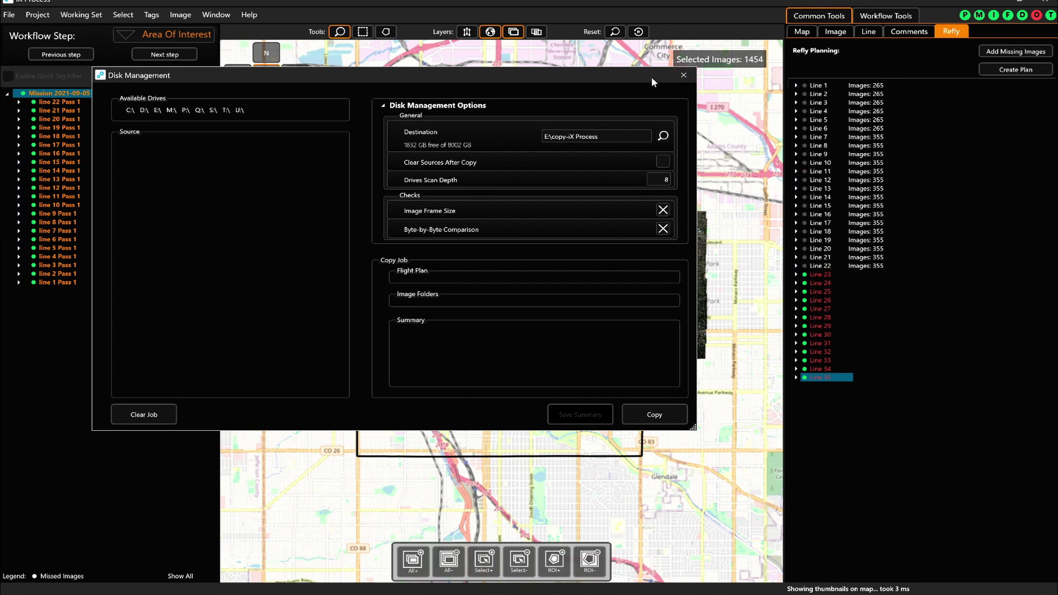
pyautogui.moveTo(651, 77); pyautogui.dragTo(647, 89)
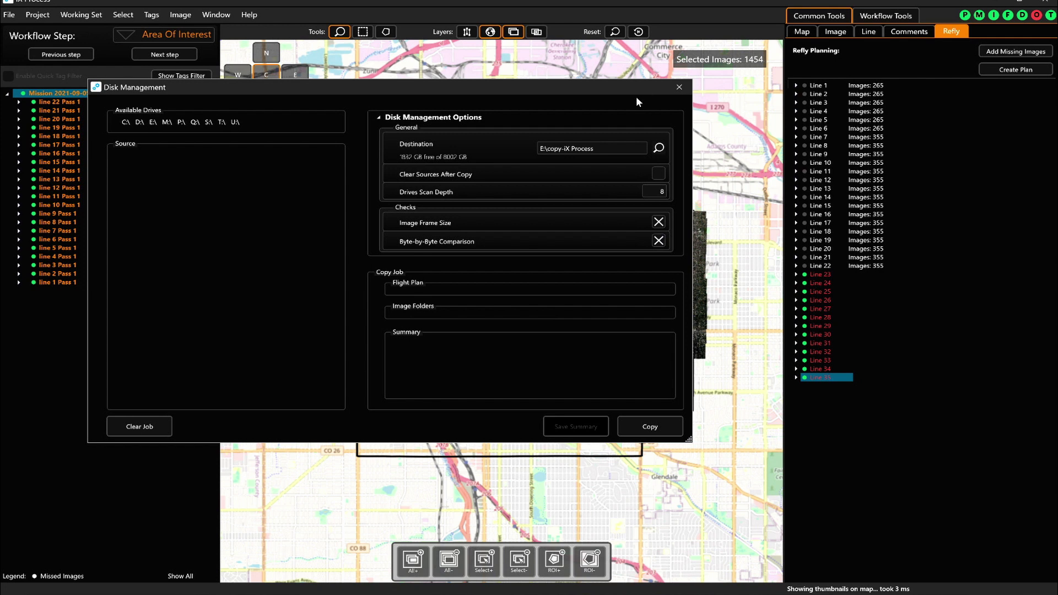
pyautogui.click(680, 87)
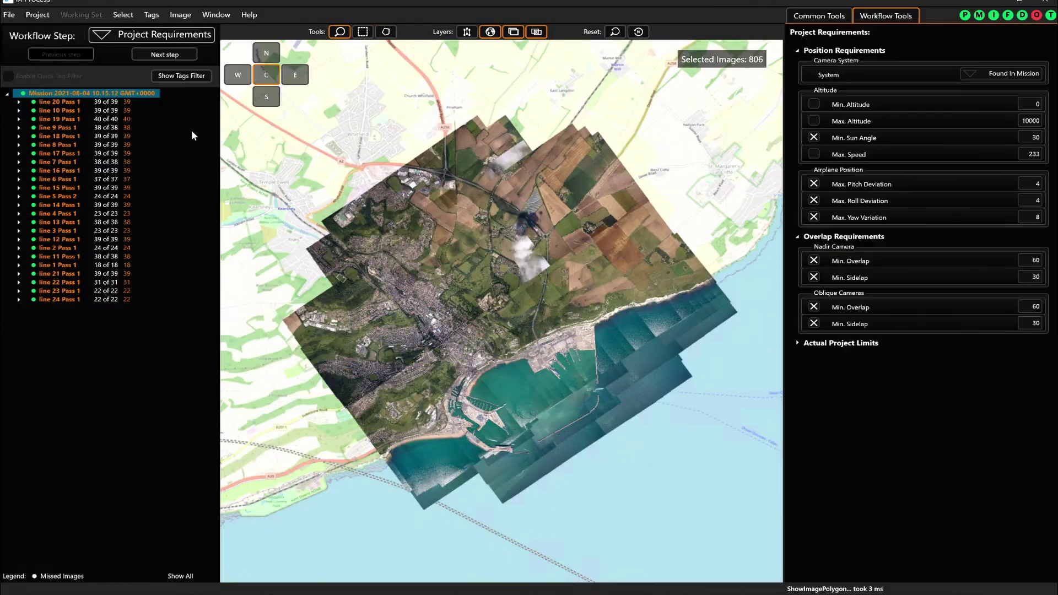
# Step: Choose Check Images from the Workflow Step list
pyautogui.click(167, 36)
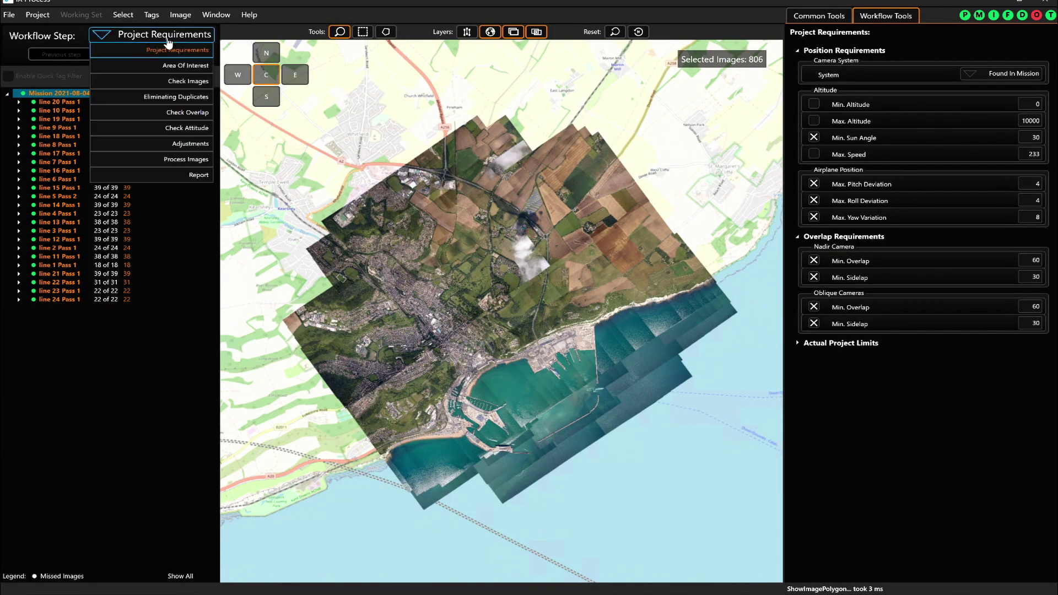
pyautogui.click(168, 80)
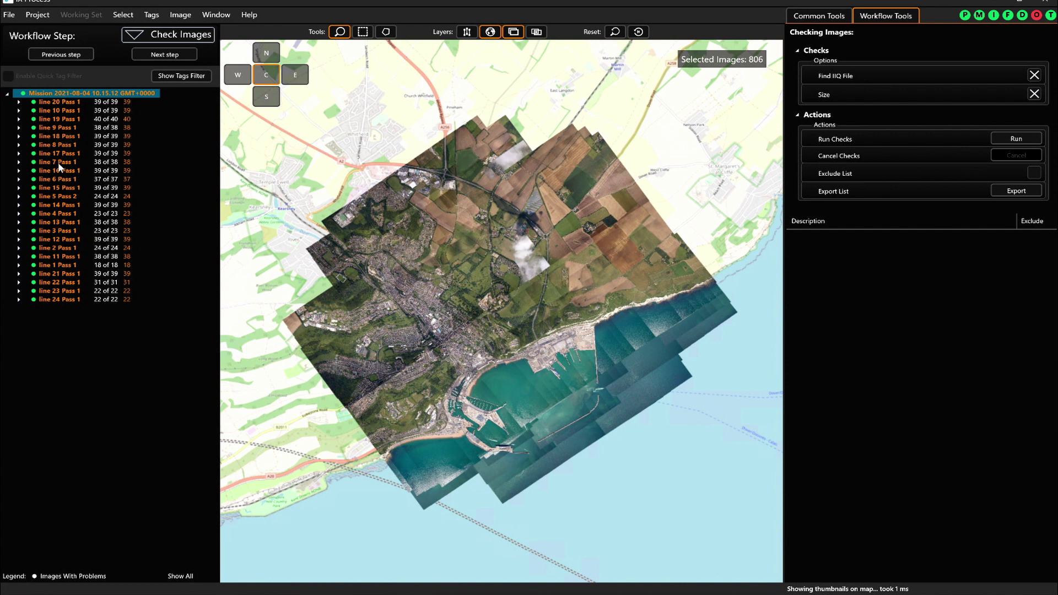
# Step: Expand line 10 Pass 1 and tag Point 26's image as Clouds
pyautogui.click(56, 112)
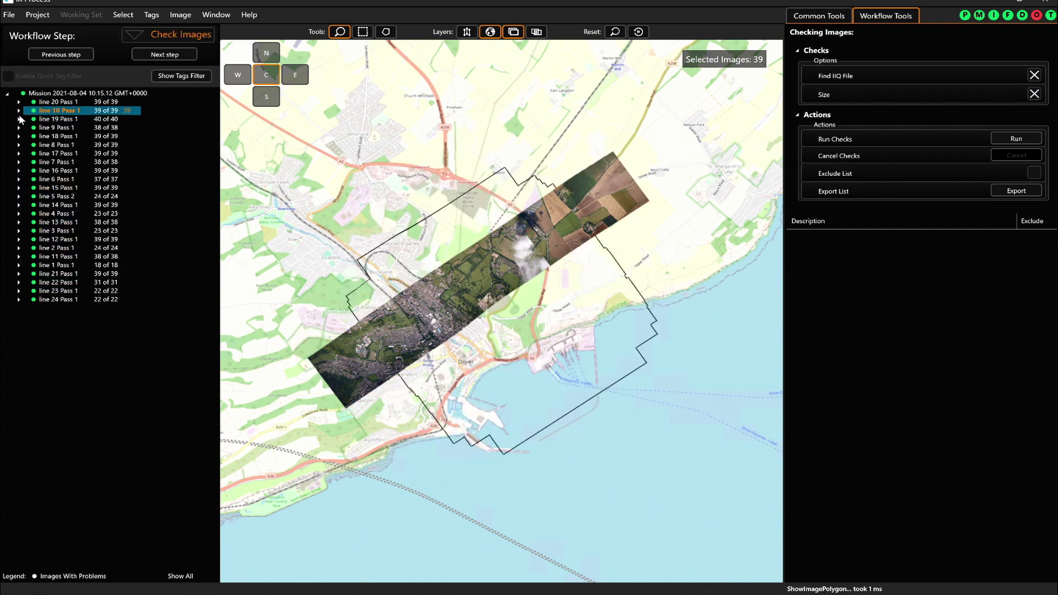
pyautogui.click(18, 110)
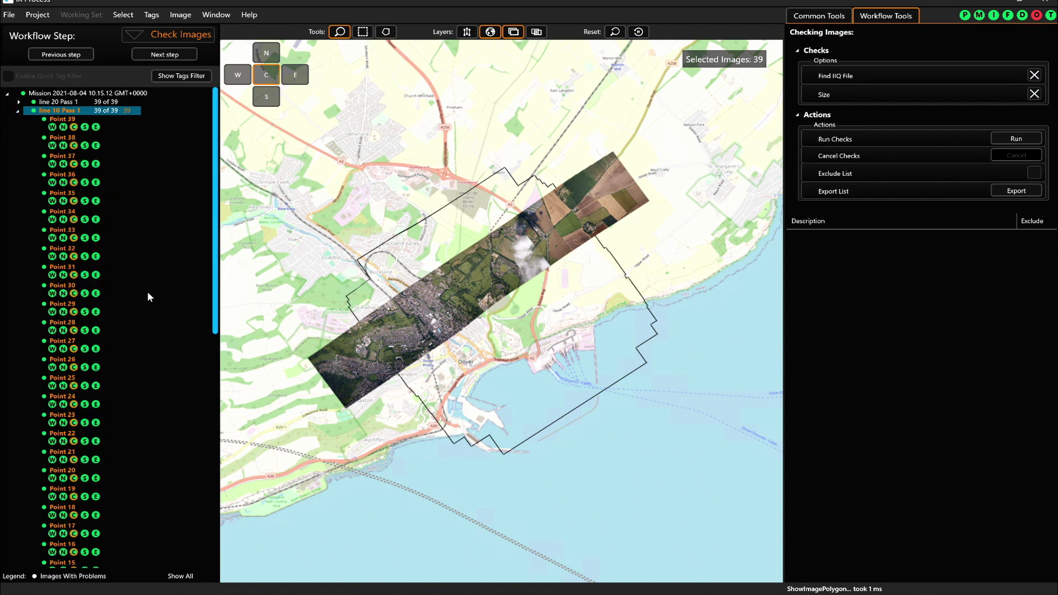
pyautogui.scroll(-2, 147, 292)
pyautogui.scroll(-2, 148, 292)
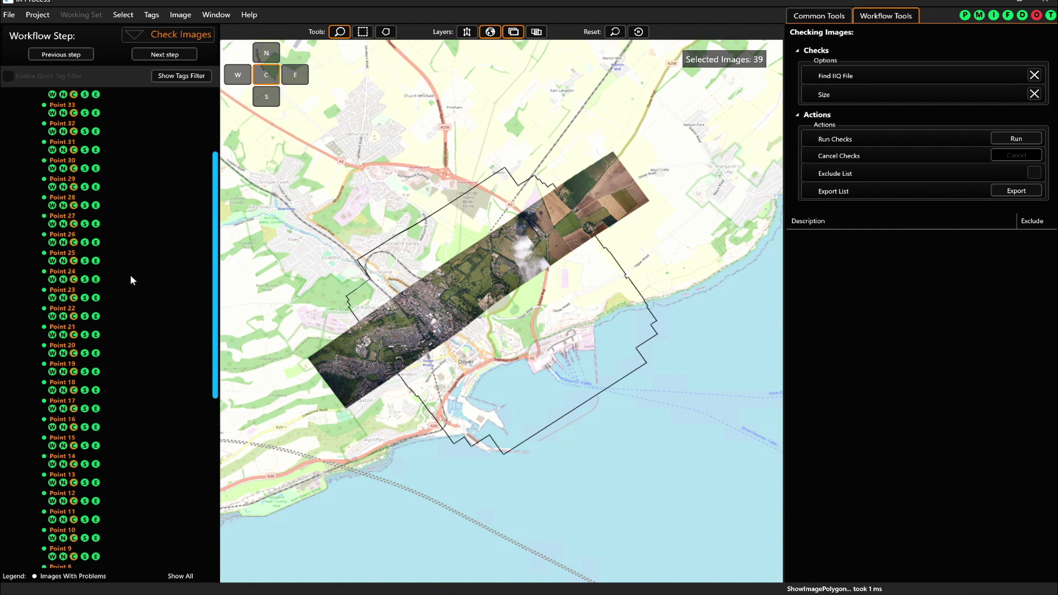
pyautogui.click(94, 236)
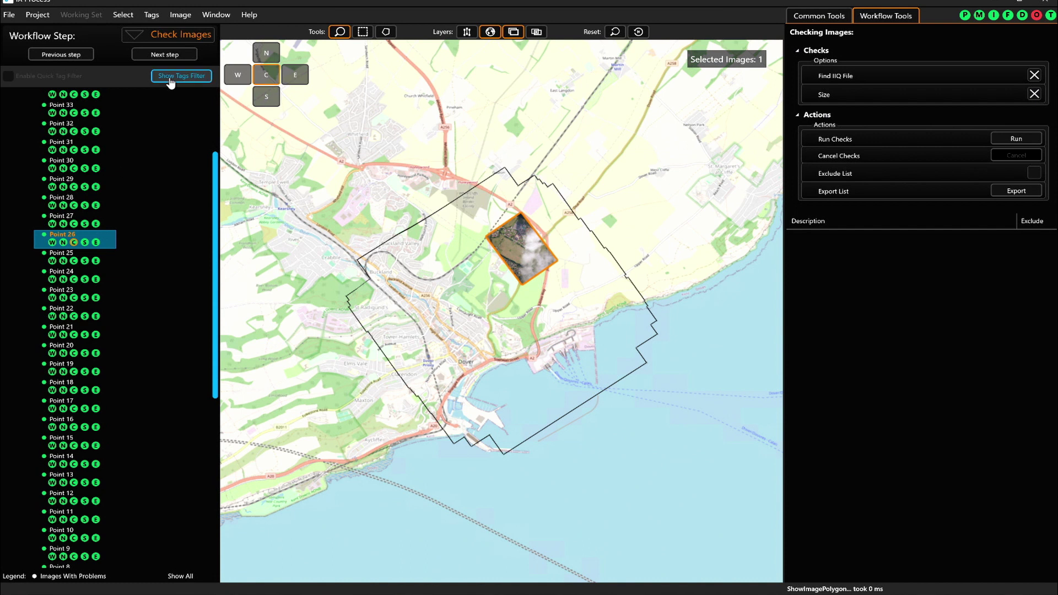
pyautogui.click(153, 16)
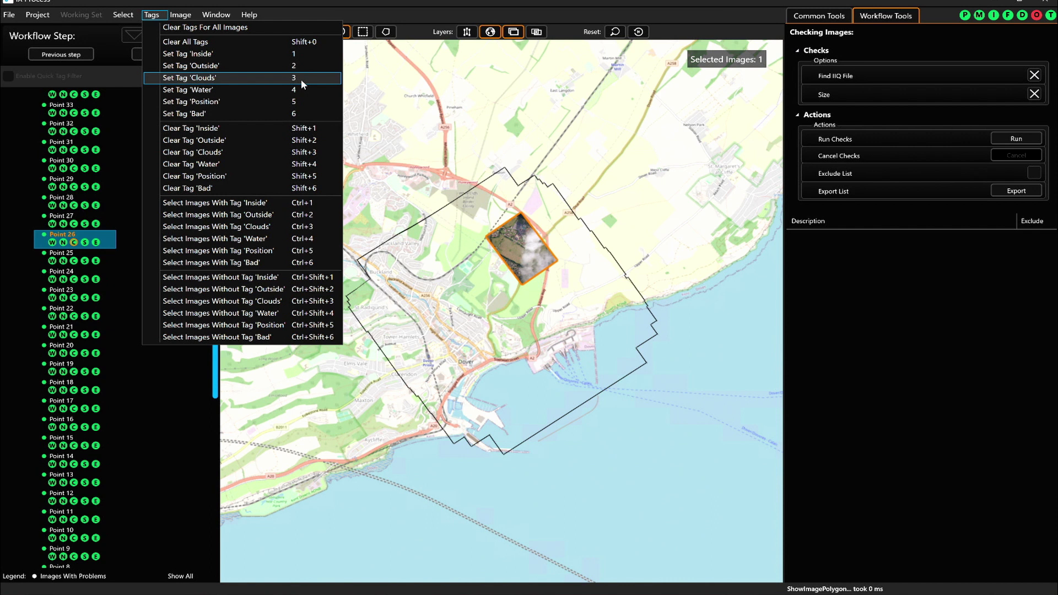
pyautogui.click(121, 260)
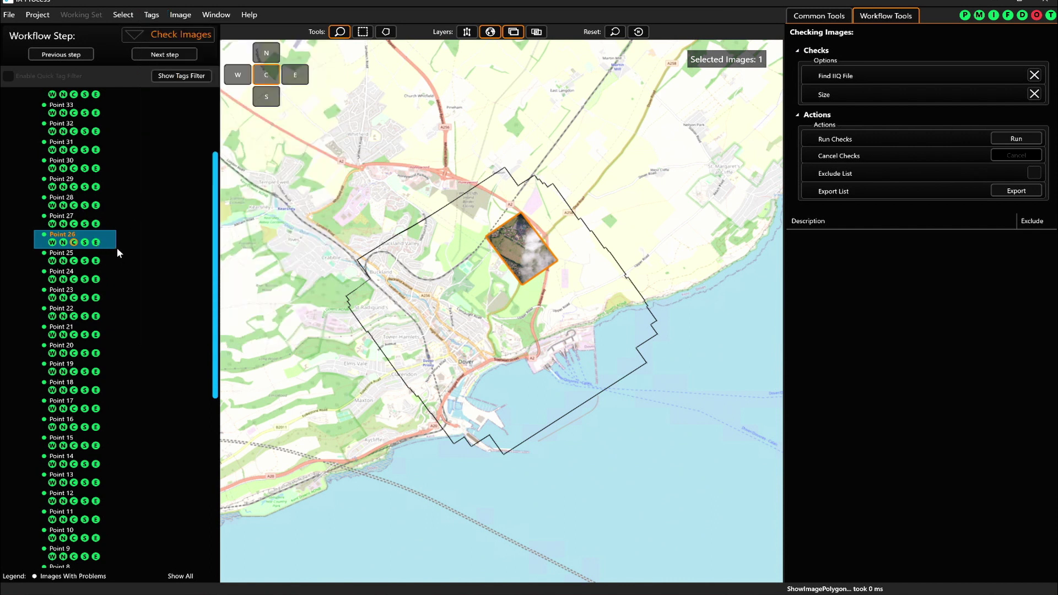
pyautogui.click(99, 234)
# Step: Tag Points 27, 25 and 28 of line 10 as Clouds
pyautogui.click(100, 223)
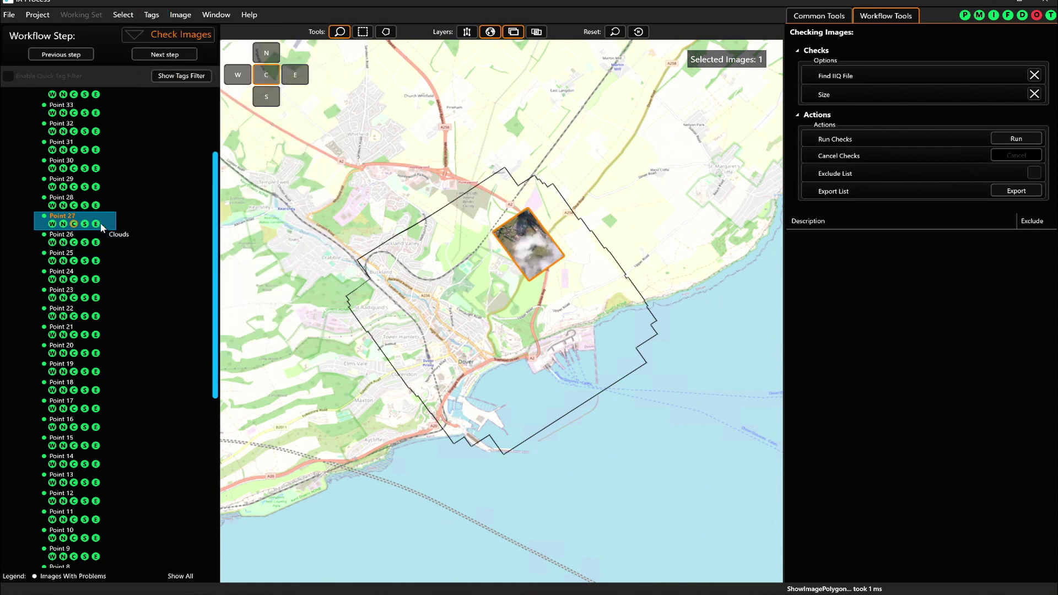
pyautogui.click(98, 261)
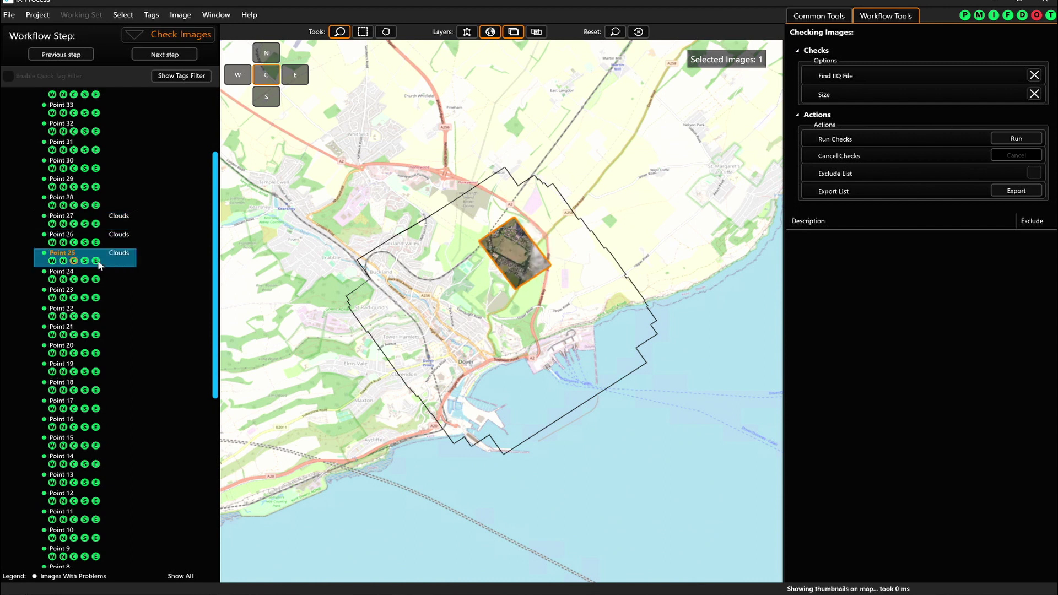
pyautogui.click(100, 205)
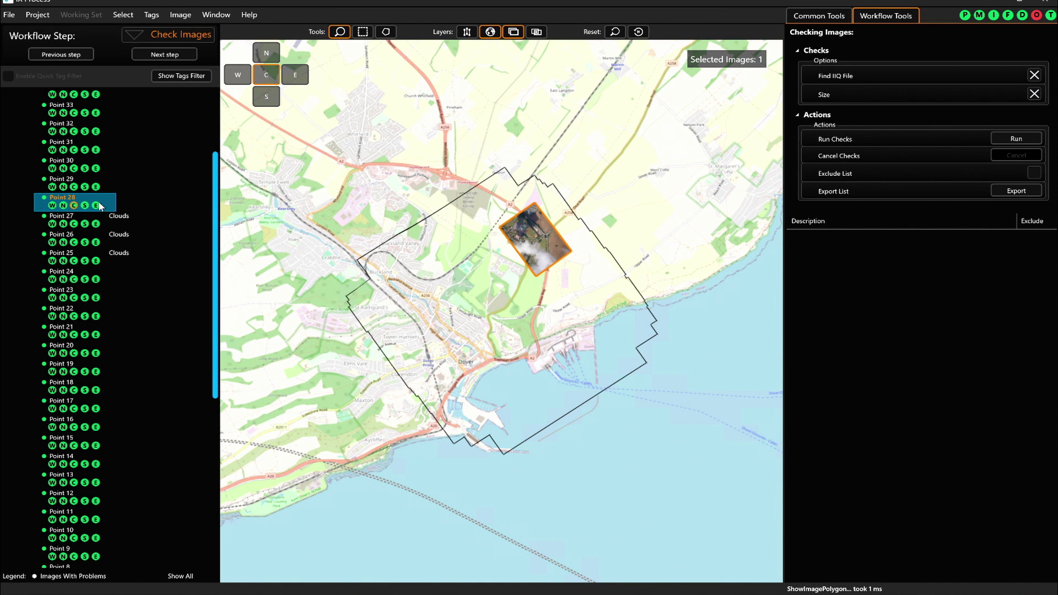
pyautogui.press('c')
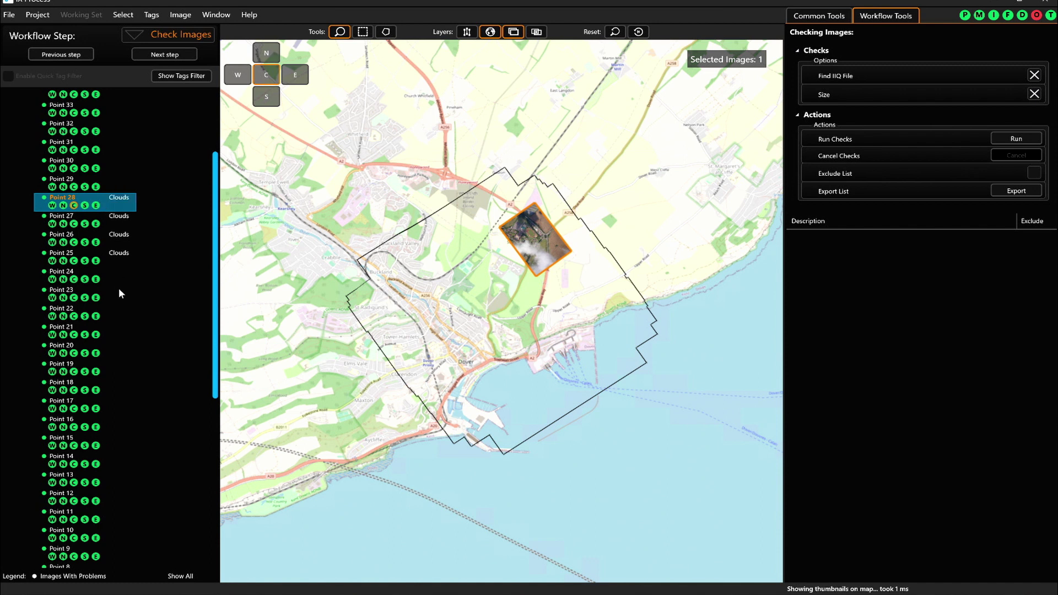
pyautogui.moveTo(214, 214); pyautogui.dragTo(218, 126)
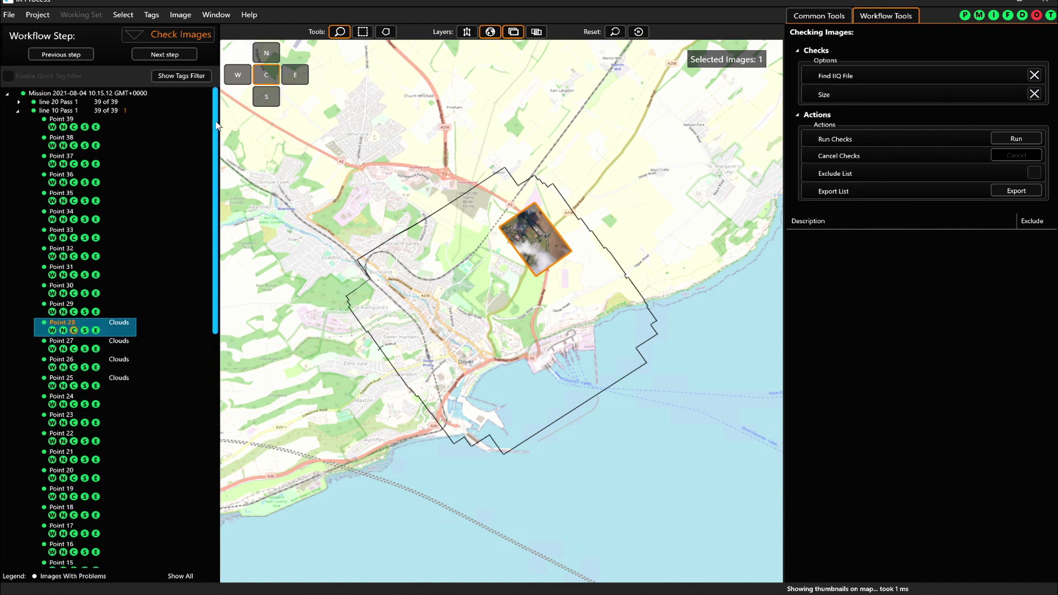
# Step: Tag all 22 line 24 images as Water via the E camera view, then verify the point tags
pyautogui.click(18, 111)
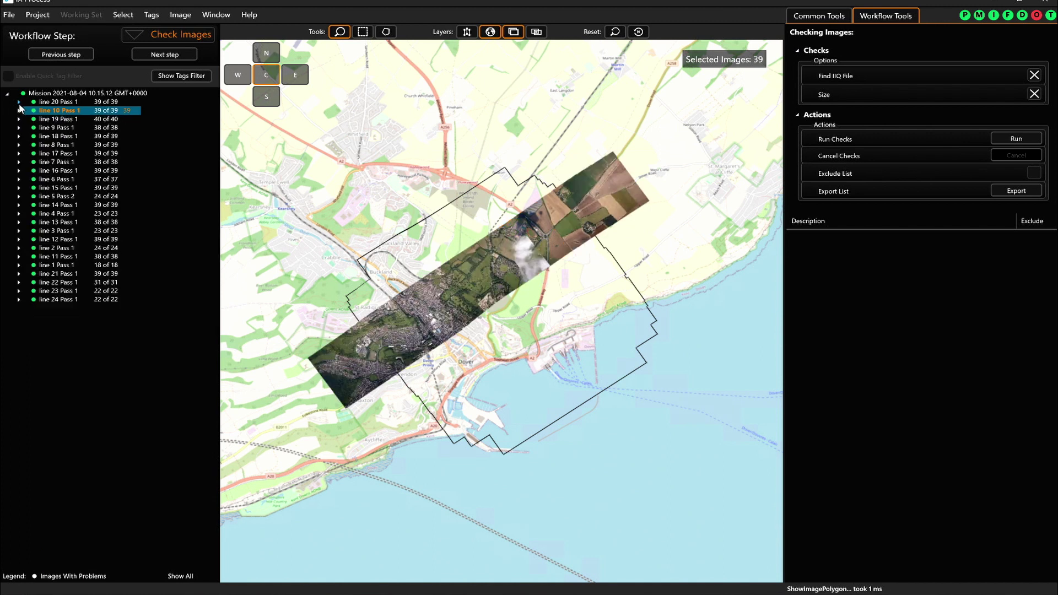
pyautogui.click(65, 299)
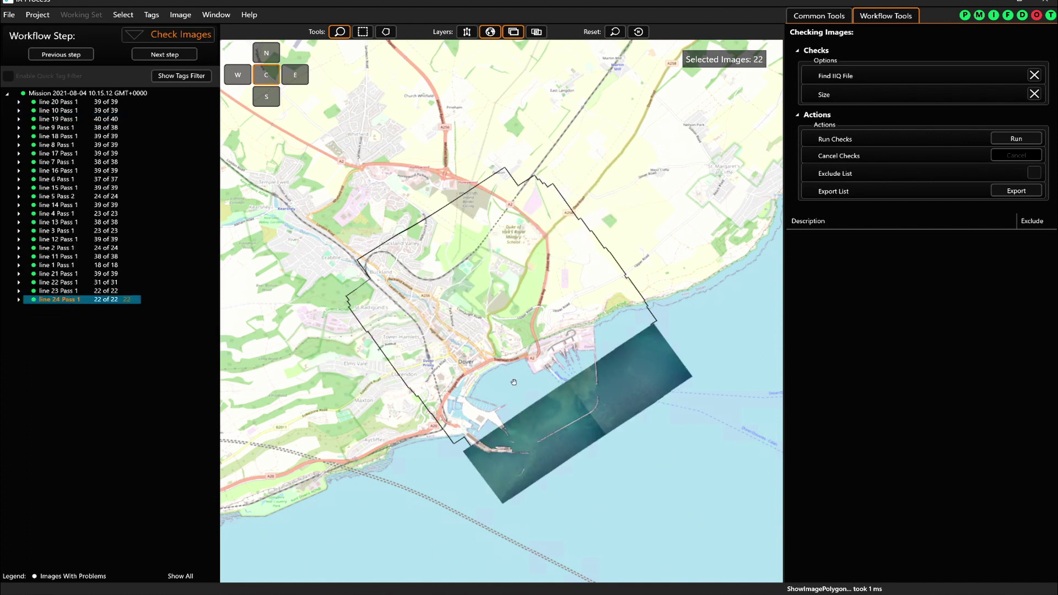
pyautogui.click(297, 79)
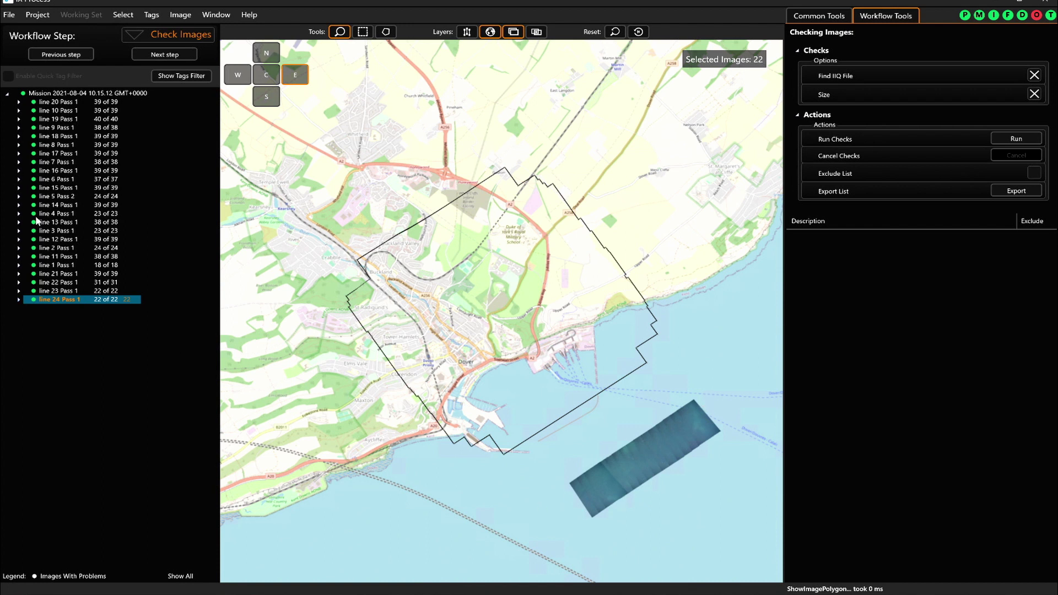
pyautogui.click(150, 15)
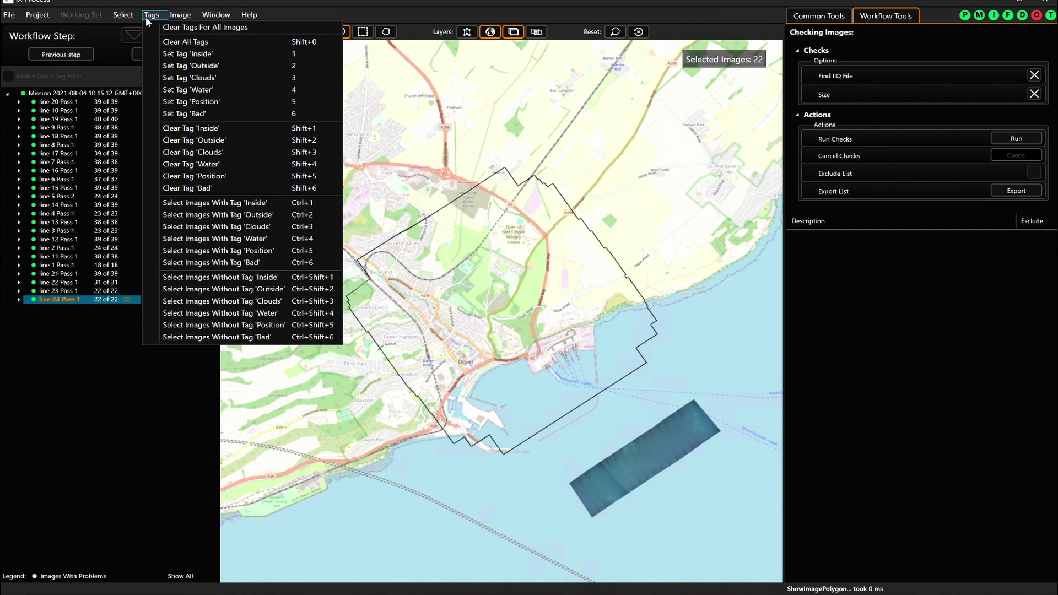
pyautogui.click(184, 89)
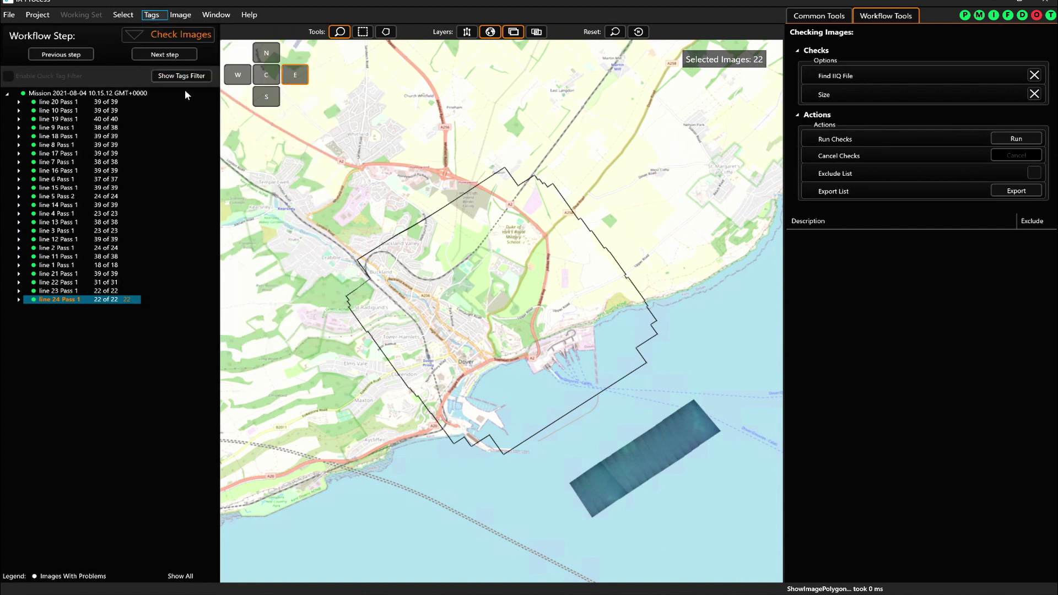
pyautogui.click(18, 299)
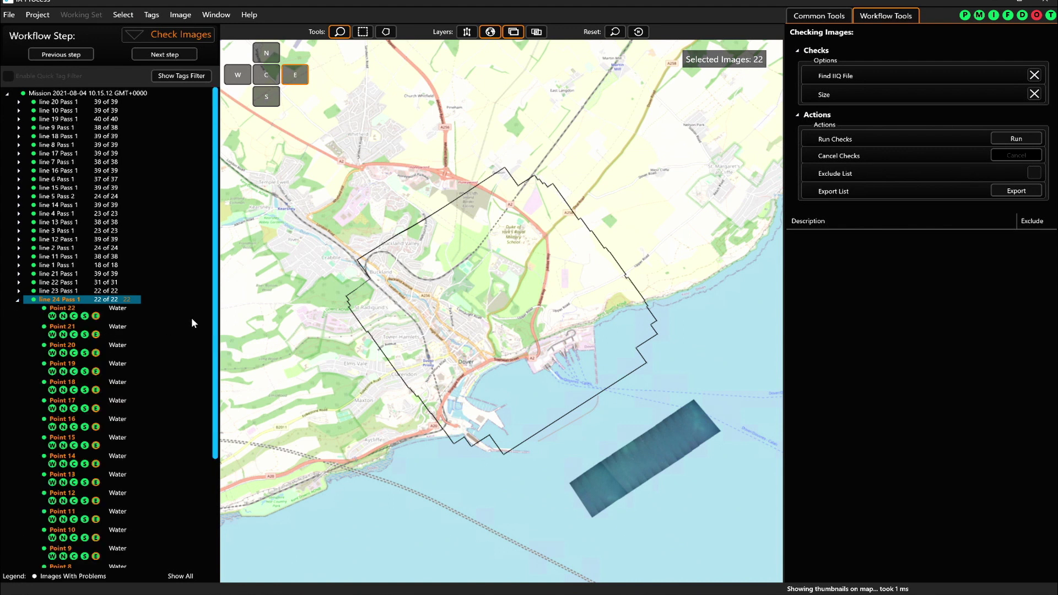
pyautogui.moveTo(219, 306); pyautogui.dragTo(7, 318)
pyautogui.click(18, 299)
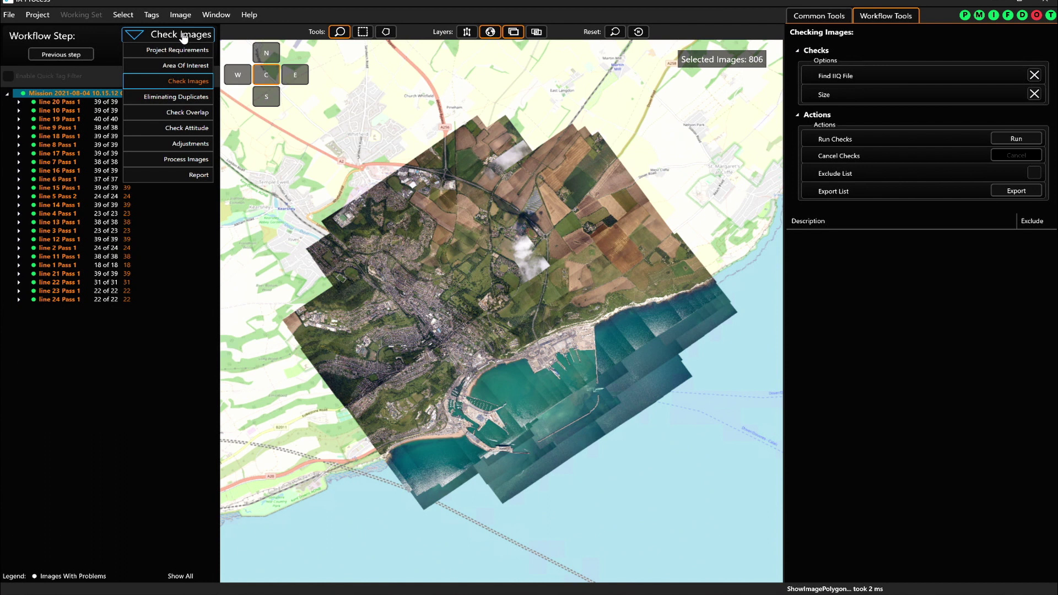
# Step: Compare line 20 and line 10 attitude graphs under Check Attitude, then switch to Check Overlap
pyautogui.click(201, 131)
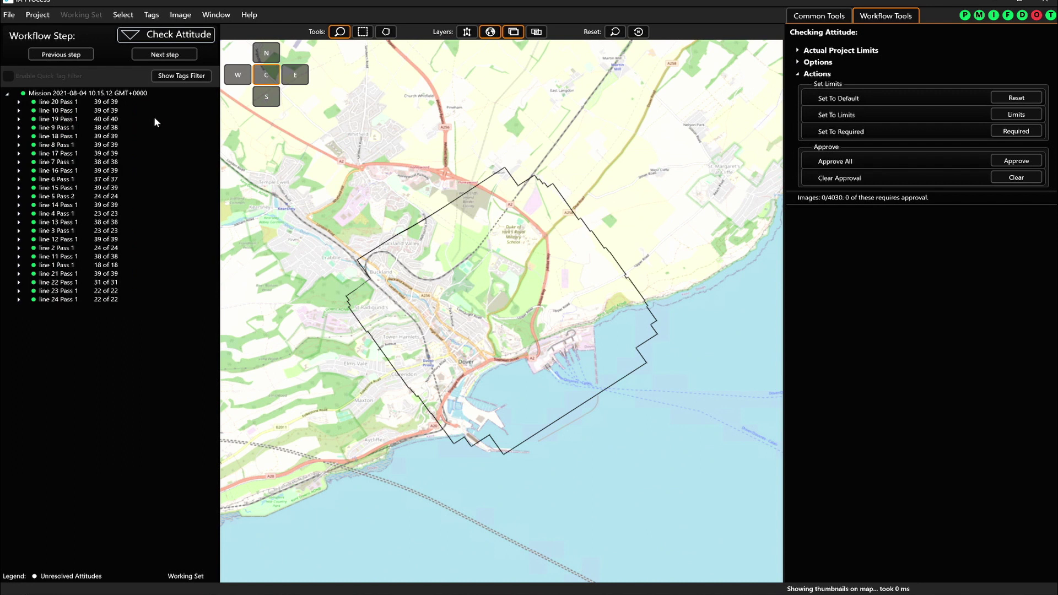
pyautogui.click(114, 105)
pyautogui.click(821, 17)
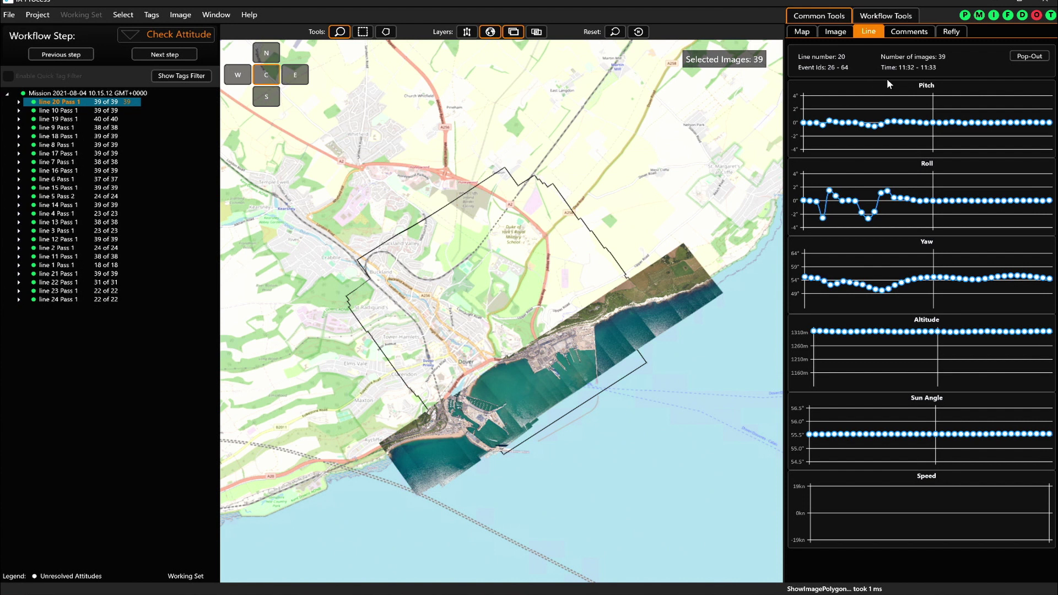
pyautogui.click(103, 111)
pyautogui.press('Up')
pyautogui.click(159, 38)
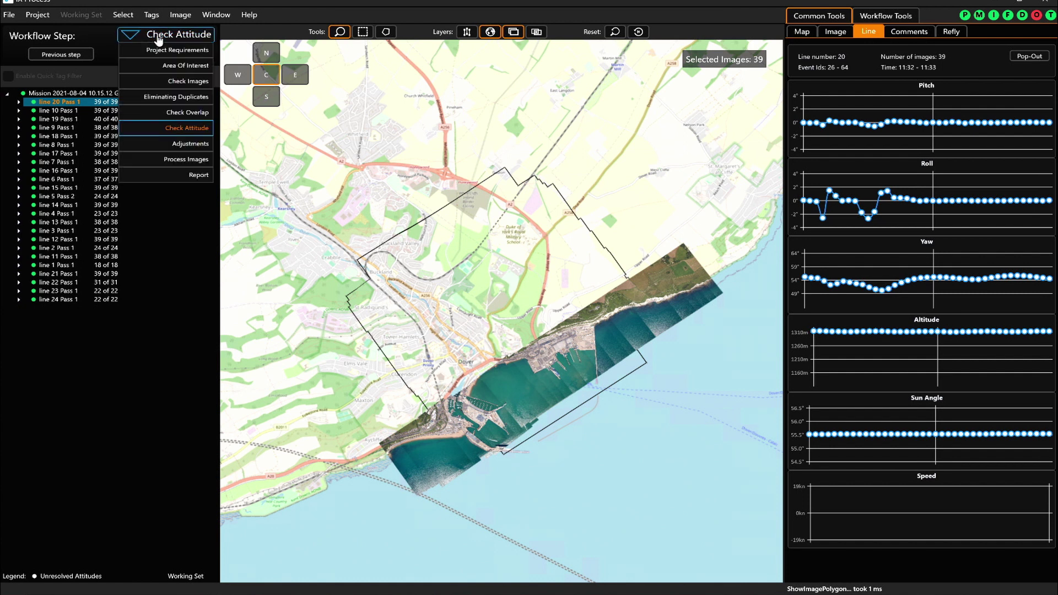
pyautogui.click(164, 114)
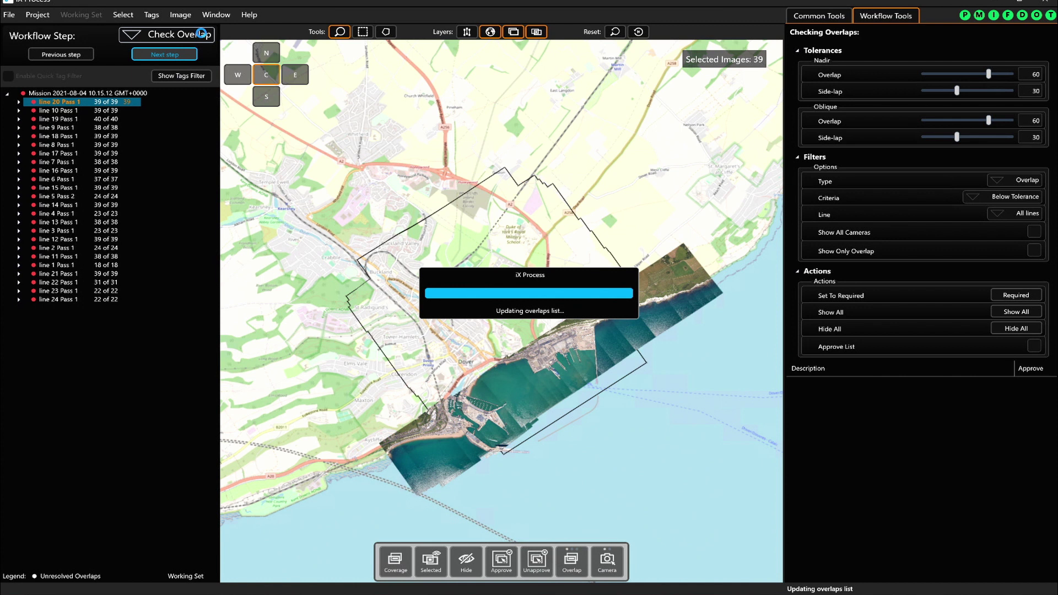
# Step: Select the whole mission and filter the overlap list to side-lap shortfalls
pyautogui.click(65, 93)
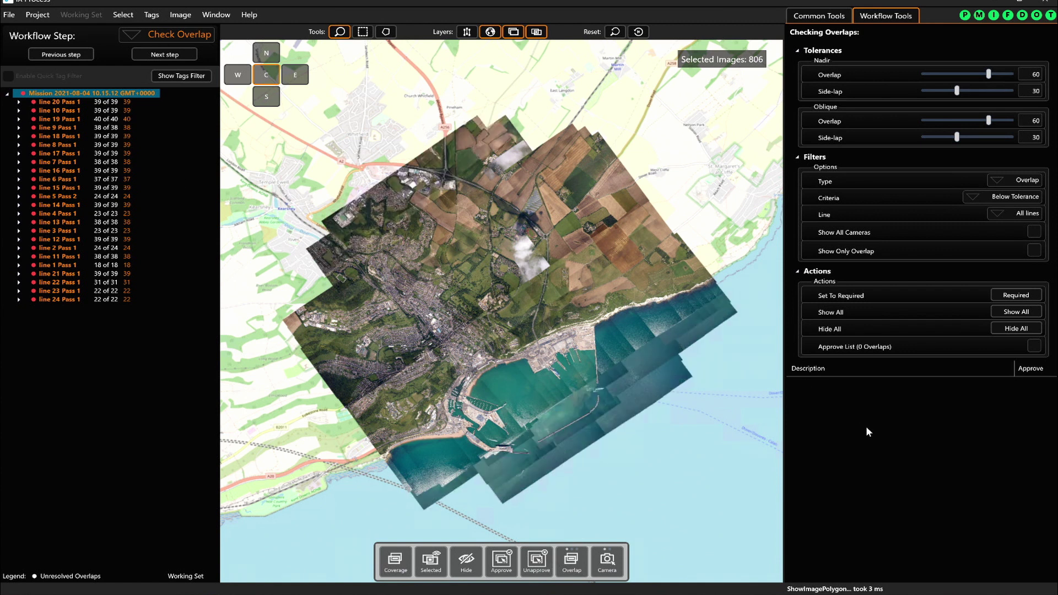
pyautogui.click(1034, 181)
pyautogui.click(1026, 205)
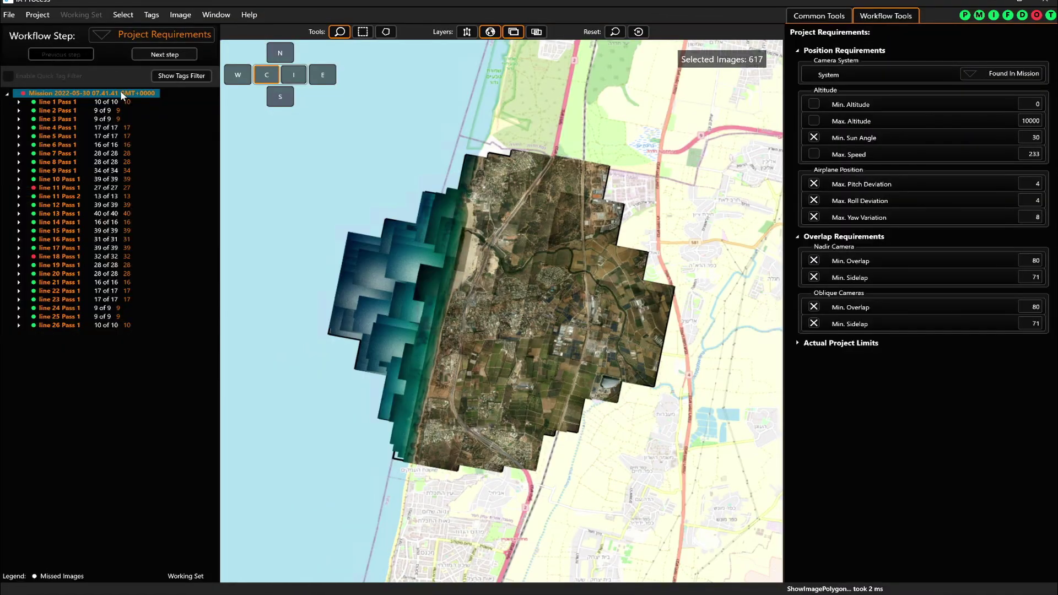
# Step: Switch to Eliminating Duplicates and compare line 11 Pass 1 and Pass 2 image strips
pyautogui.click(165, 37)
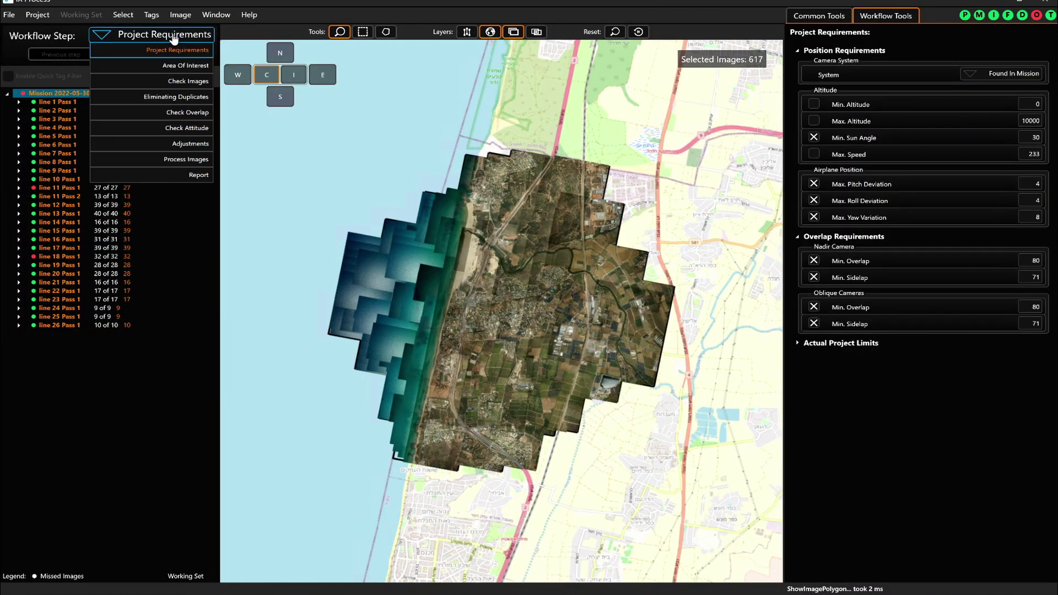
pyautogui.click(173, 98)
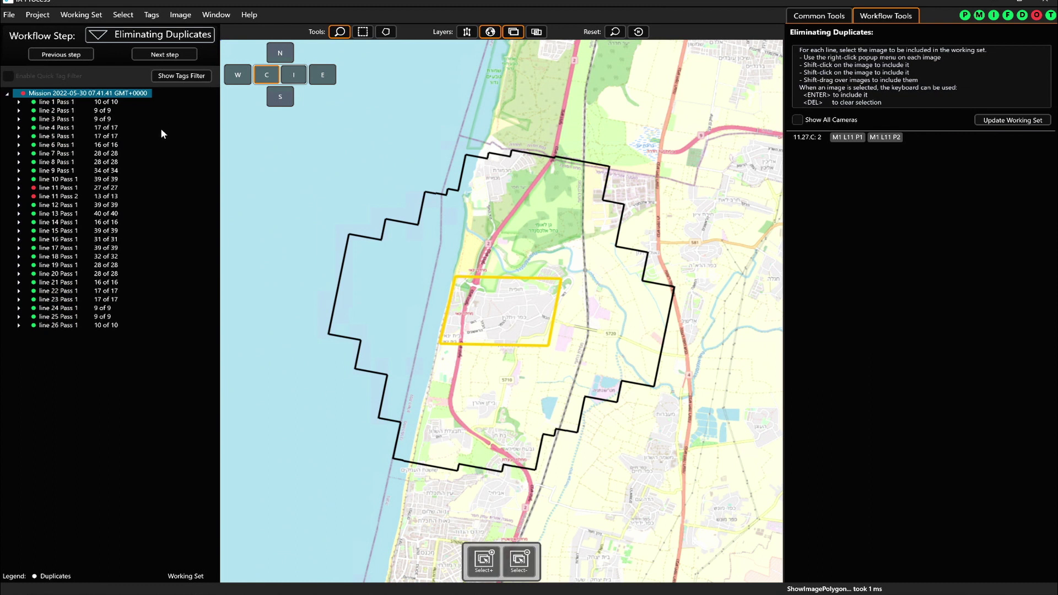
pyautogui.click(68, 197)
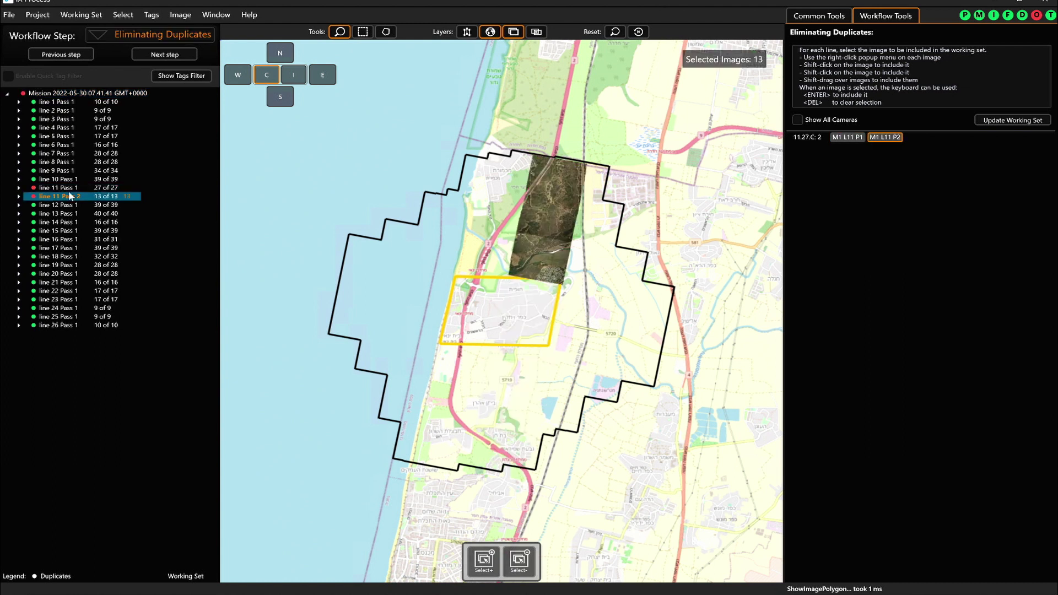
pyautogui.click(68, 189)
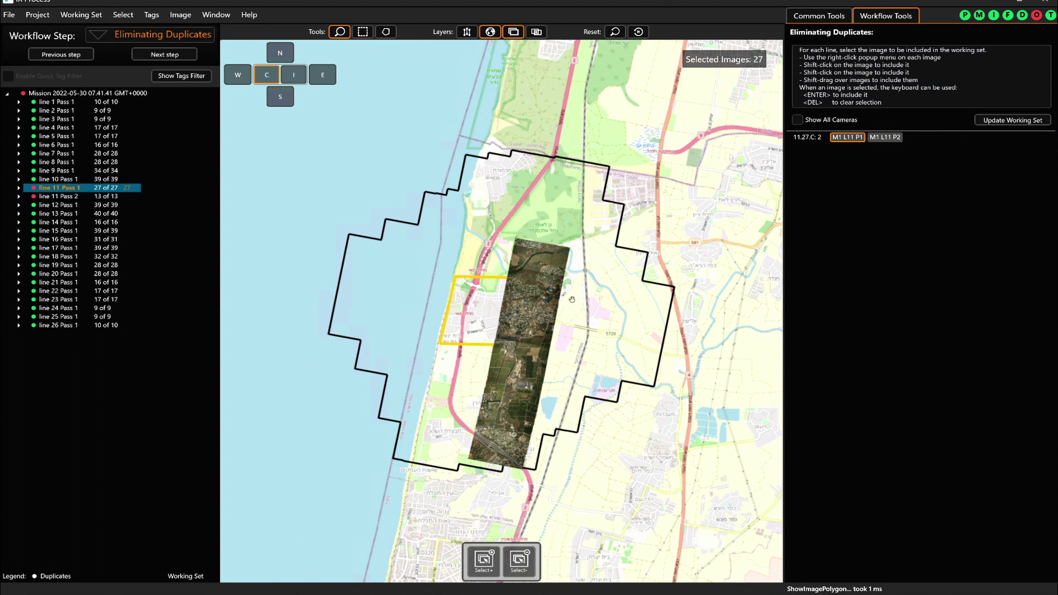
pyautogui.click(65, 198)
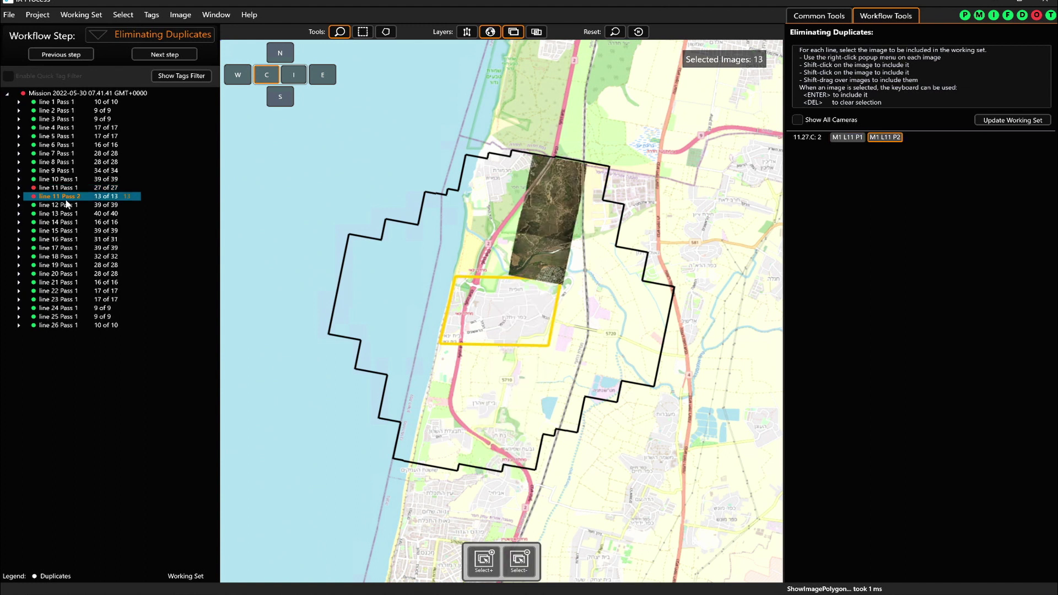
pyautogui.click(68, 189)
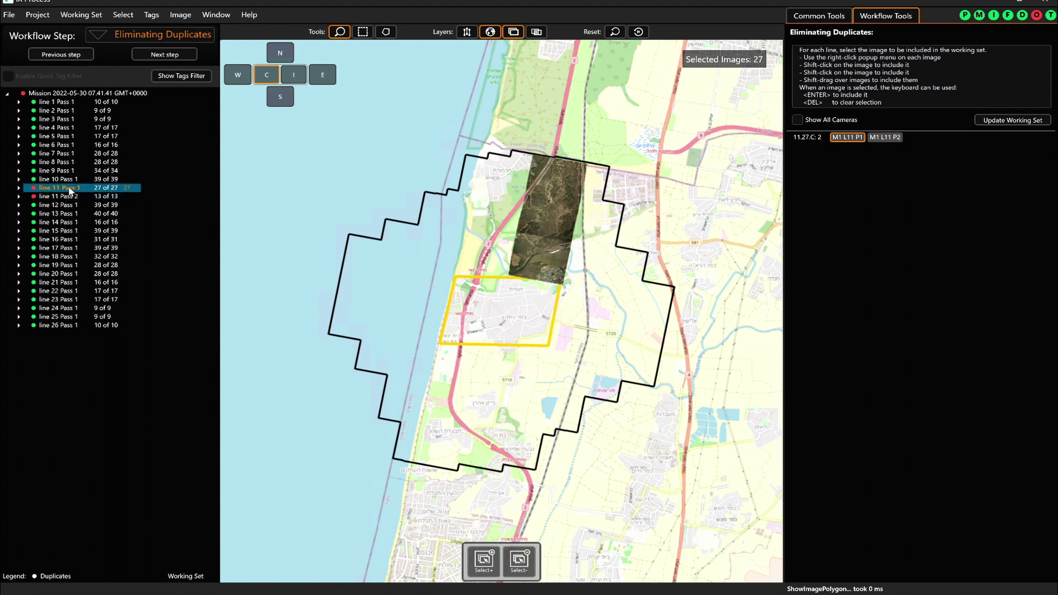
# Step: Keep the Pass 1 image of the duplicated point and exclude the Pass 2 copy
pyautogui.click(885, 137)
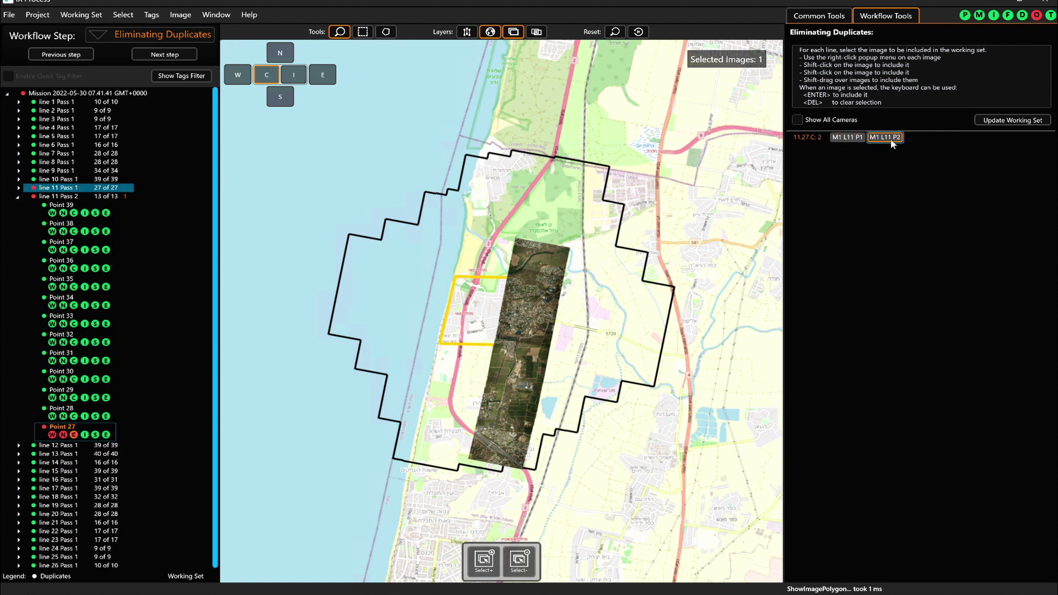
pyautogui.click(844, 139)
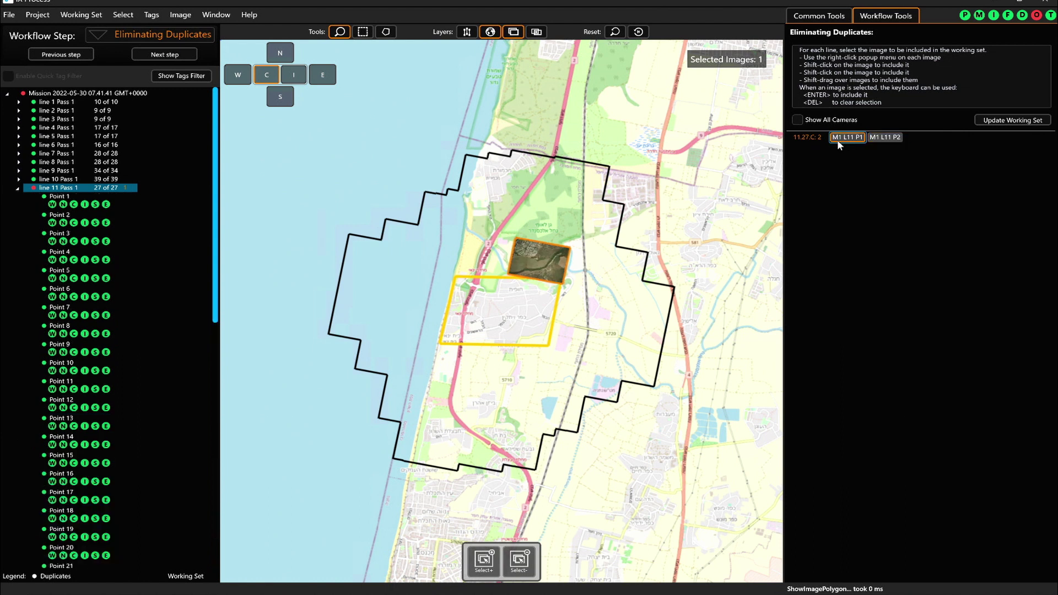
pyautogui.press('Return')
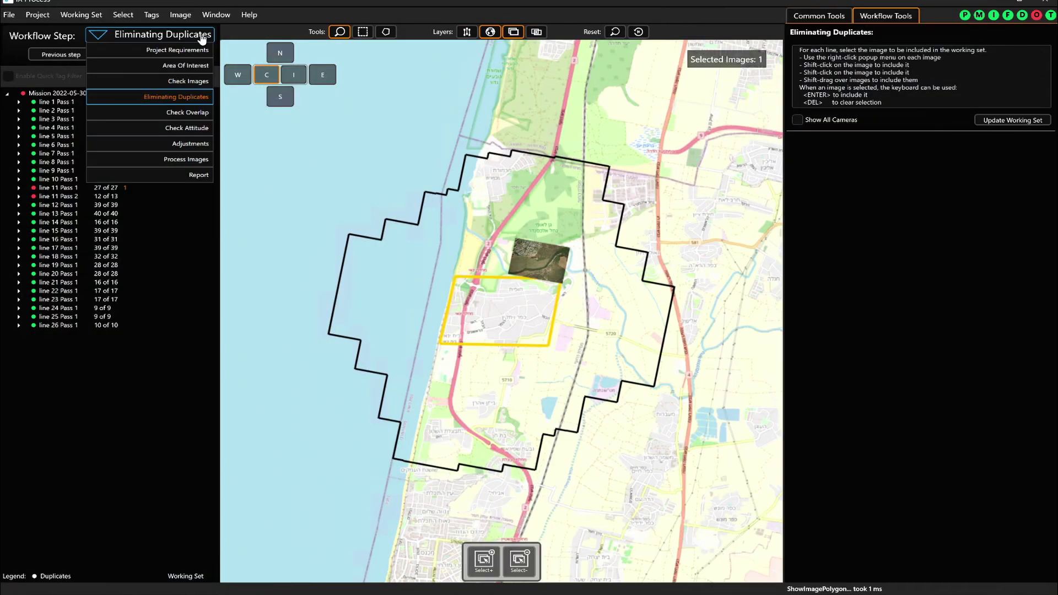
pyautogui.click(202, 37)
pyautogui.click(203, 38)
# Step: Switch to the Adjustments step with map thumbnails shown and all mission images selected
pyautogui.click(186, 144)
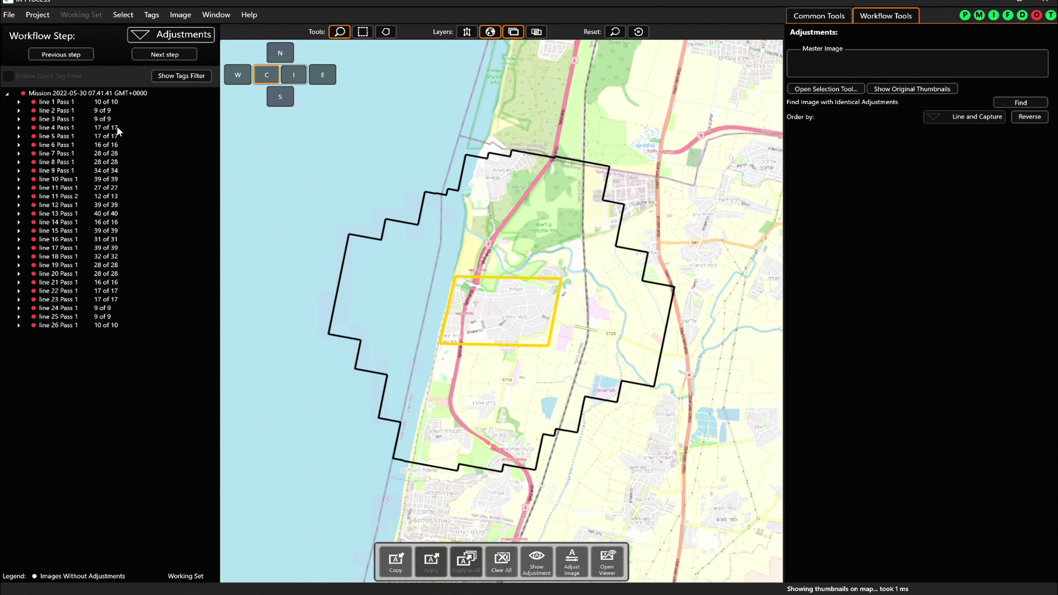
pyautogui.click(536, 32)
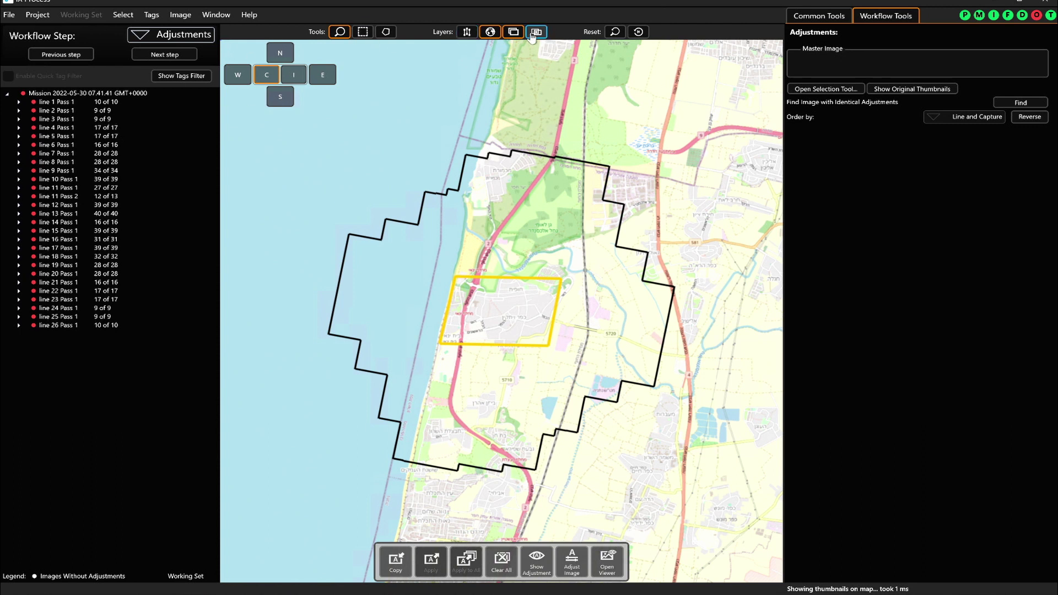
pyautogui.click(75, 93)
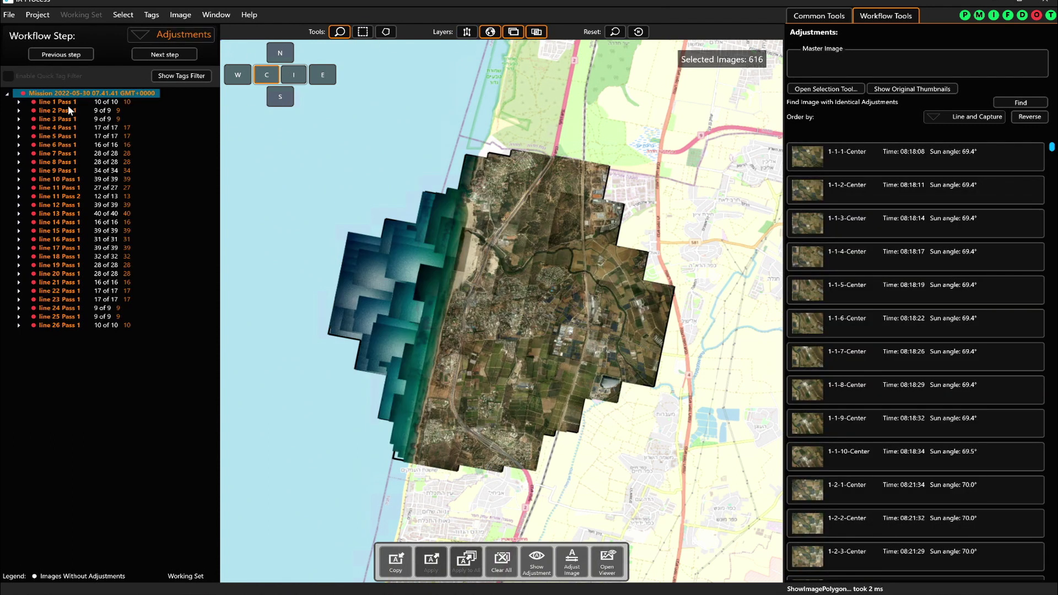
# Step: Show line 9 Pass 1's 34 images and pick capture 1-9-11-Center
pyautogui.click(62, 170)
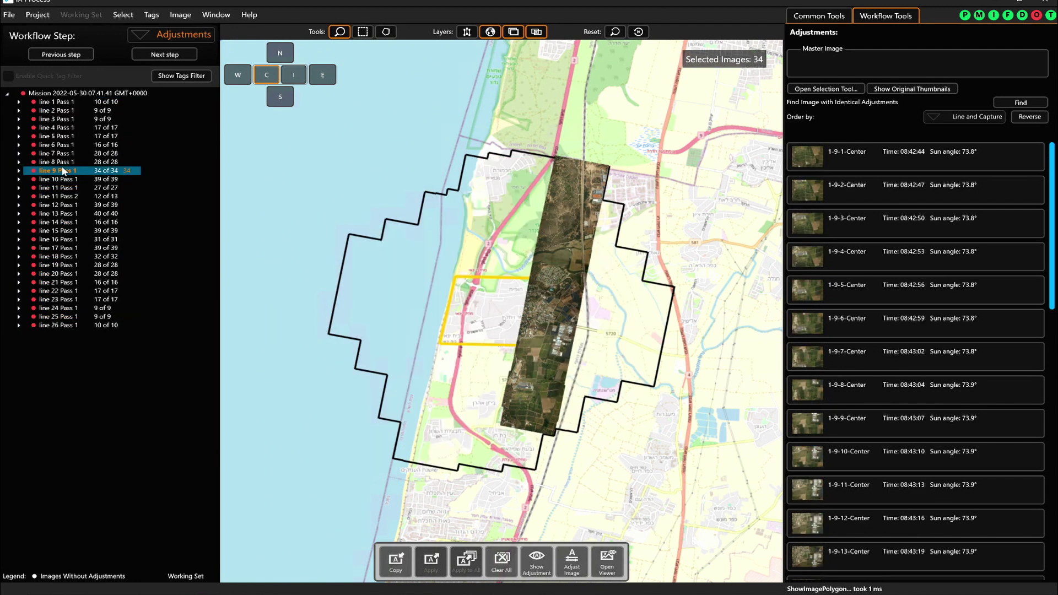
pyautogui.scroll(-1, 579, 231)
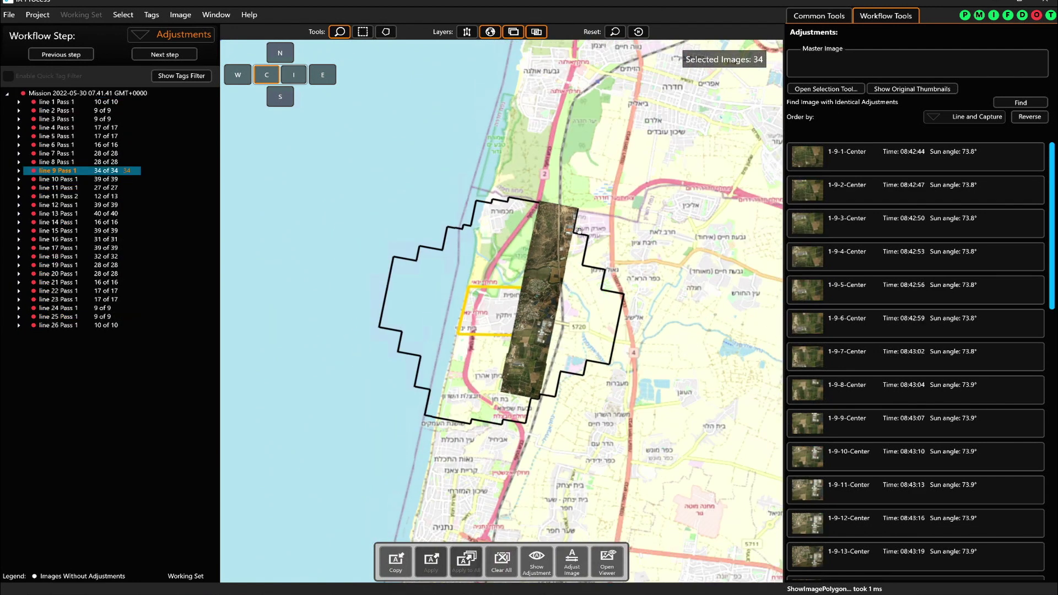
pyautogui.scroll(4, 579, 231)
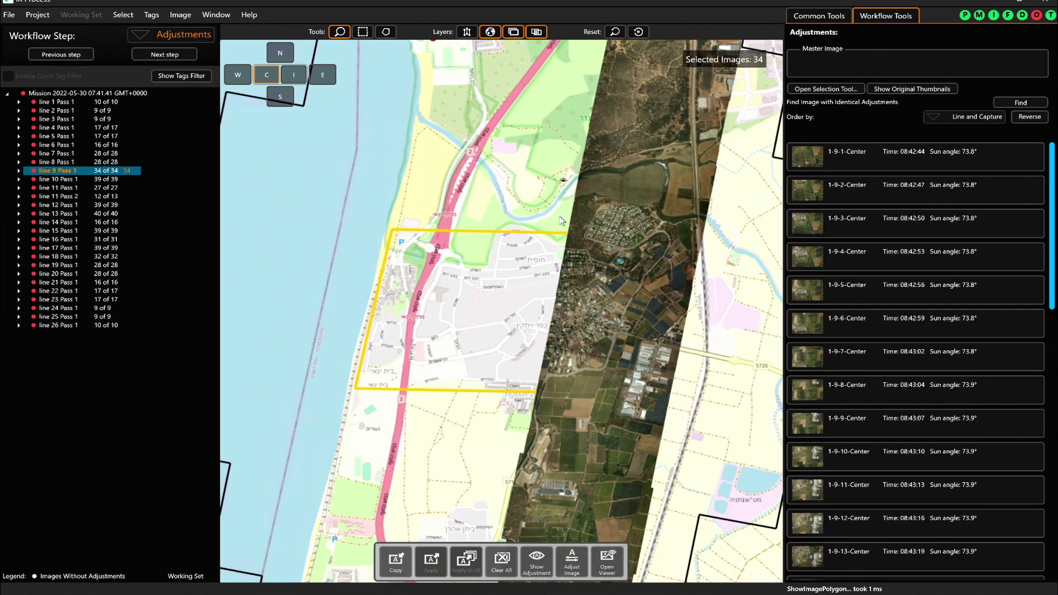
pyautogui.scroll(3, 555, 341)
pyautogui.scroll(4, 555, 341)
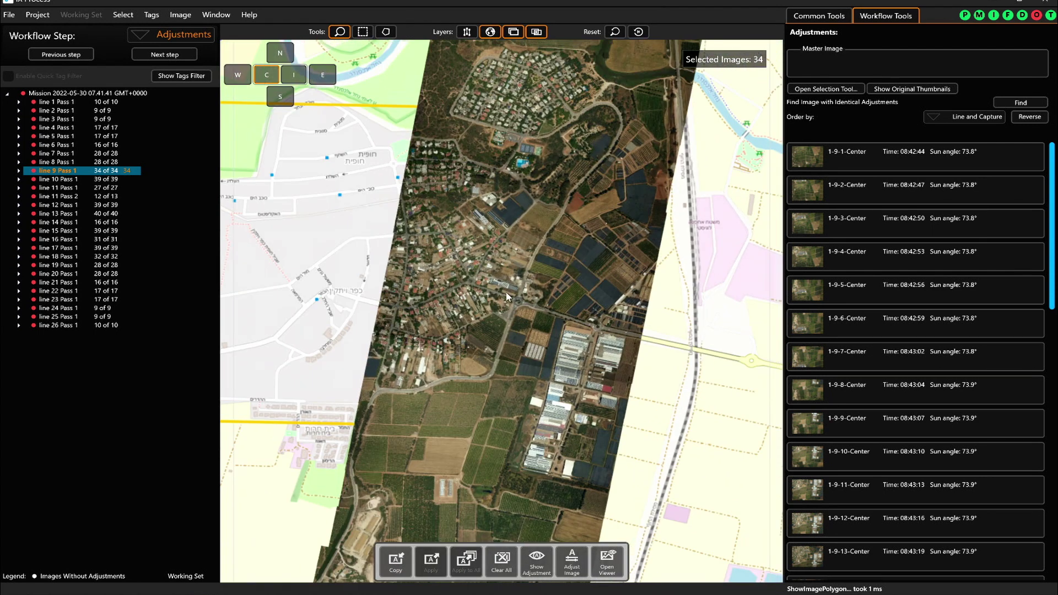
pyautogui.scroll(2, 527, 310)
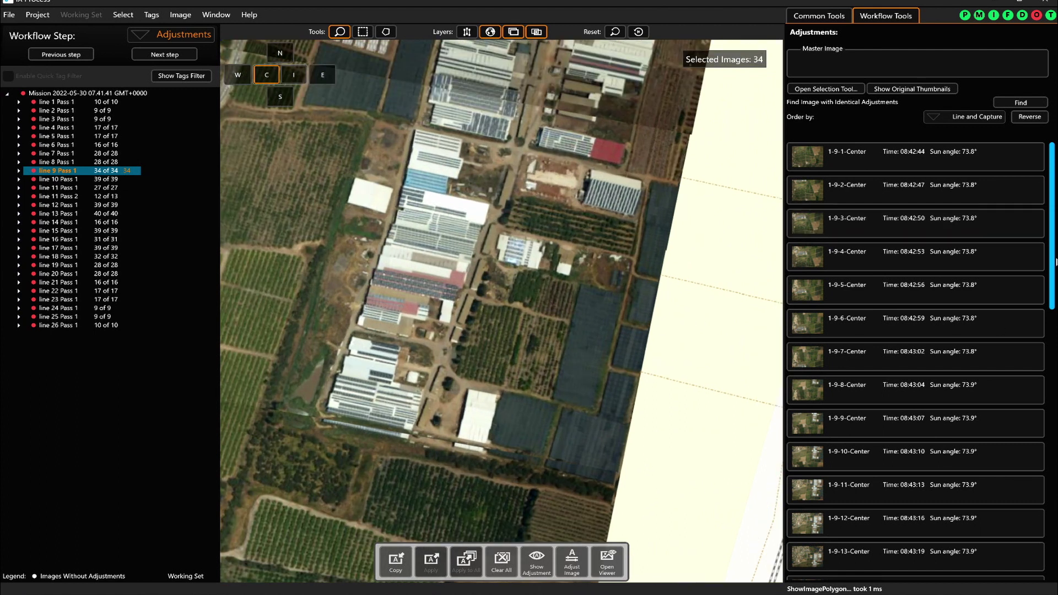
pyautogui.click(874, 492)
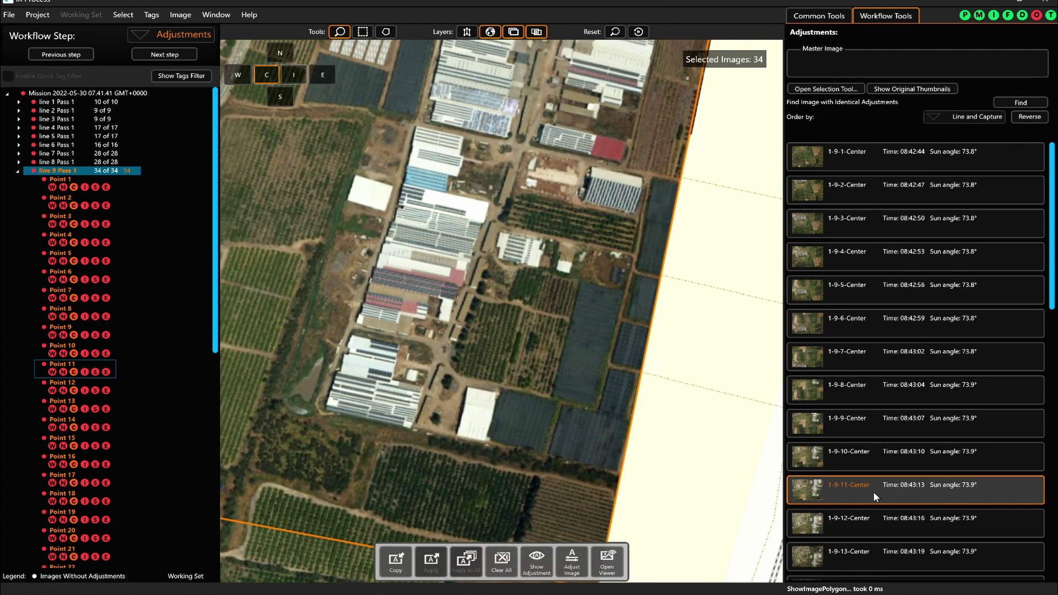
# Step: Open 1-9-11-Center in the adjustment editor, zoomed in, and raise Highlight recovery to 1
pyautogui.doubleClick(854, 481)
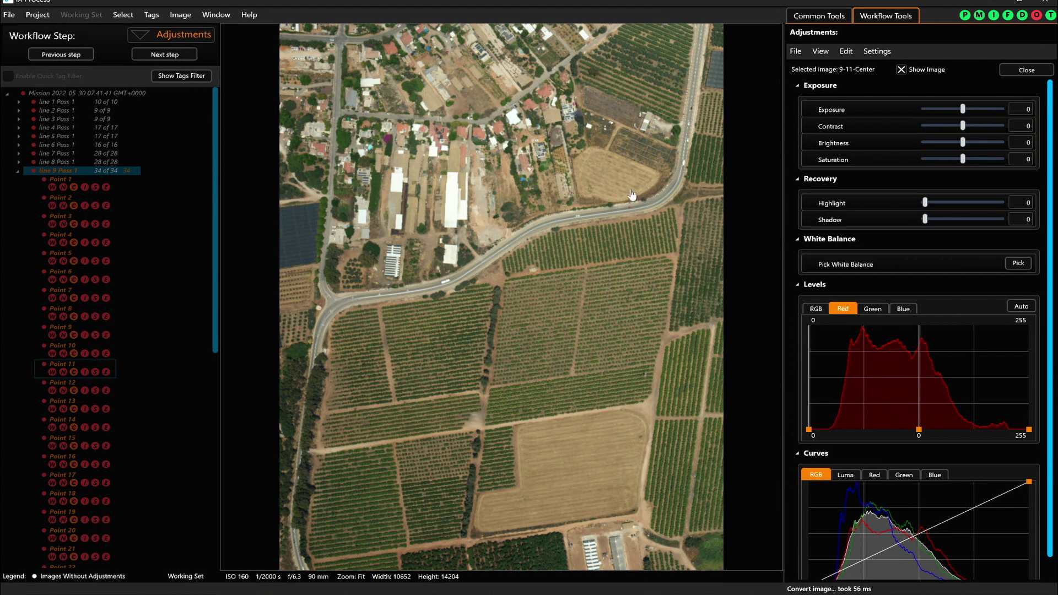
pyautogui.scroll(2, 444, 210)
pyautogui.scroll(1, 441, 212)
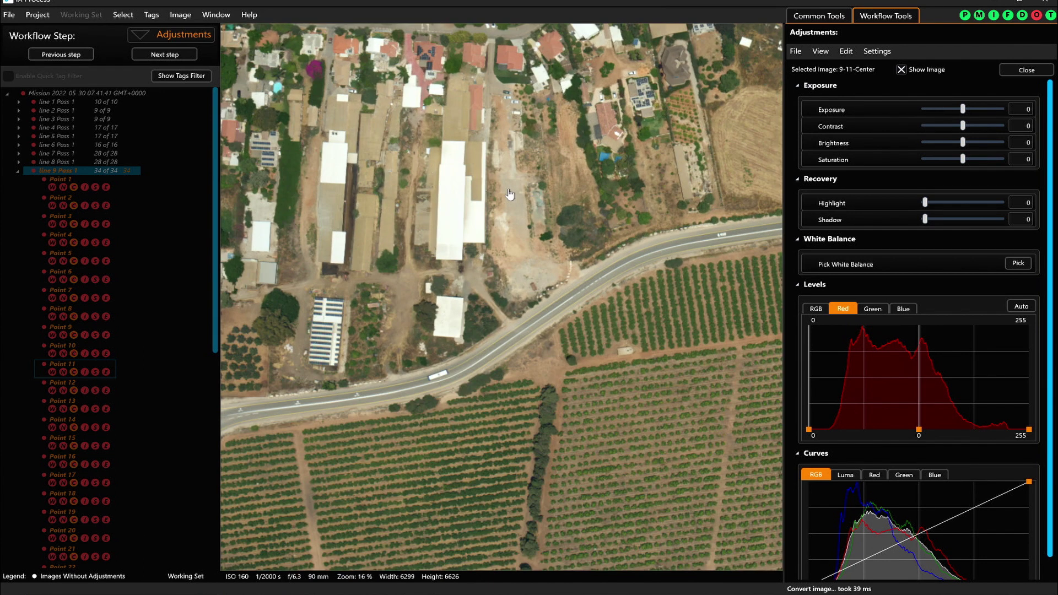
pyautogui.scroll(1, 537, 248)
pyautogui.scroll(1, 540, 248)
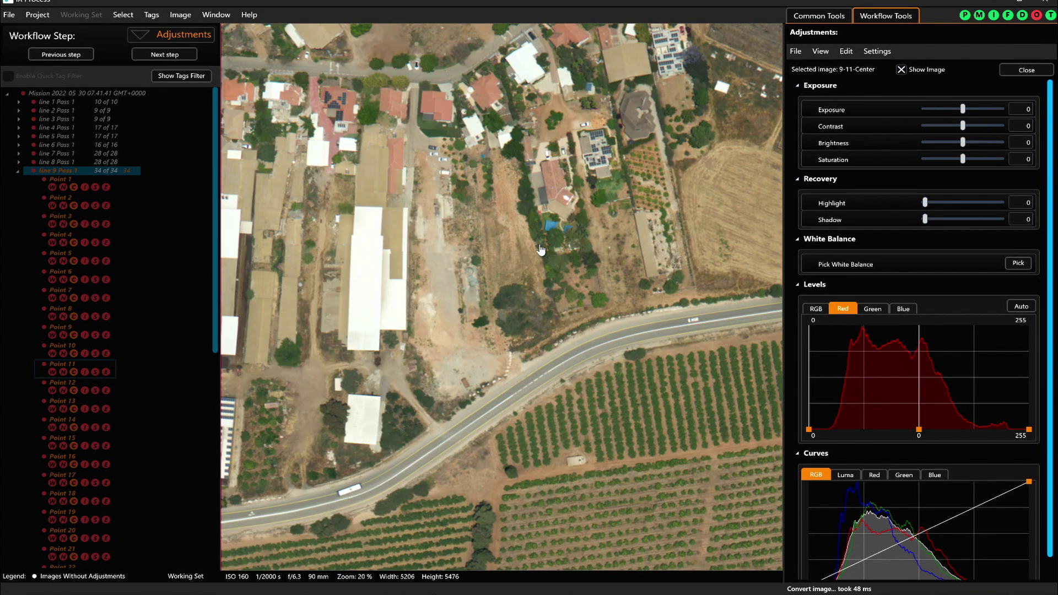
pyautogui.scroll(1, 540, 249)
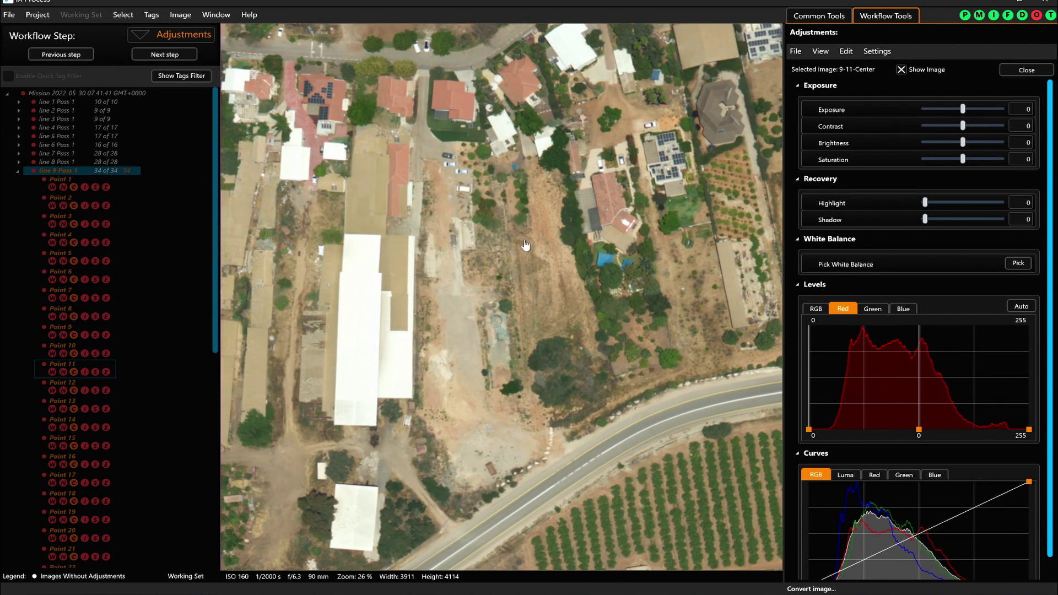
pyautogui.scroll(1, 525, 245)
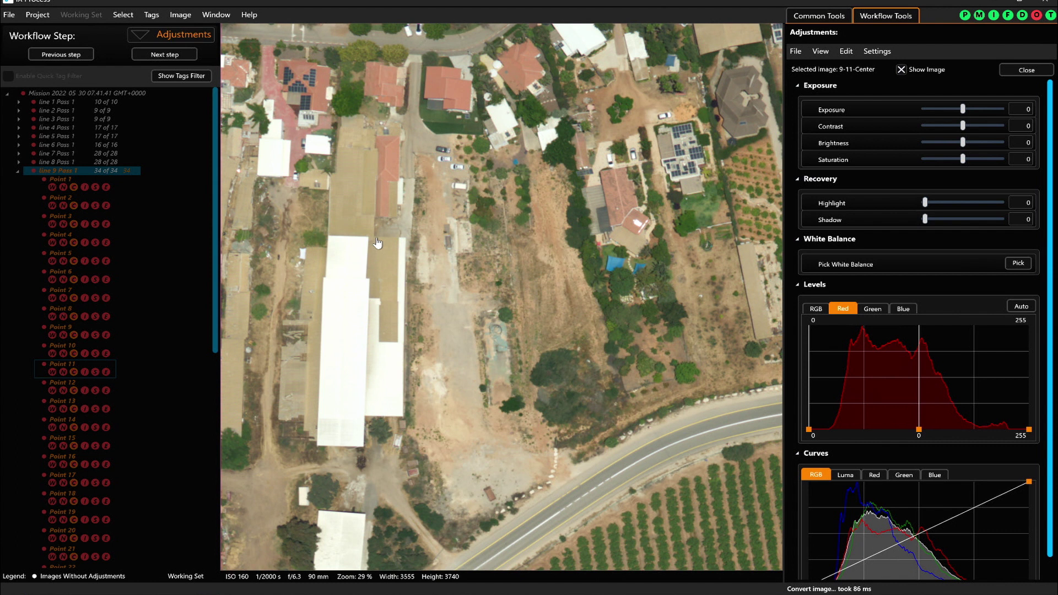
pyautogui.scroll(1, 401, 298)
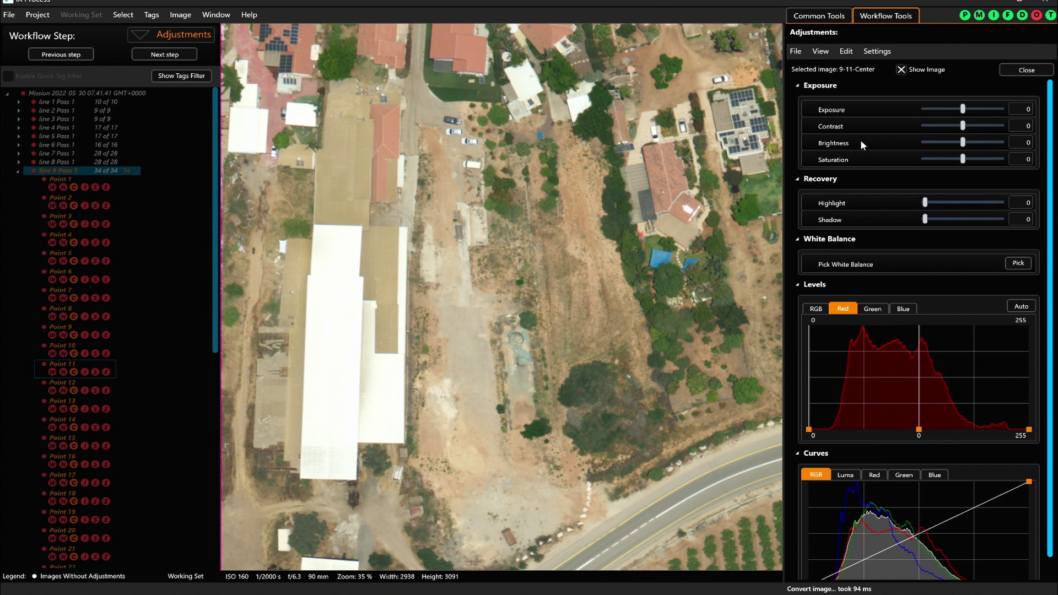
pyautogui.moveTo(926, 203); pyautogui.dragTo(1014, 207)
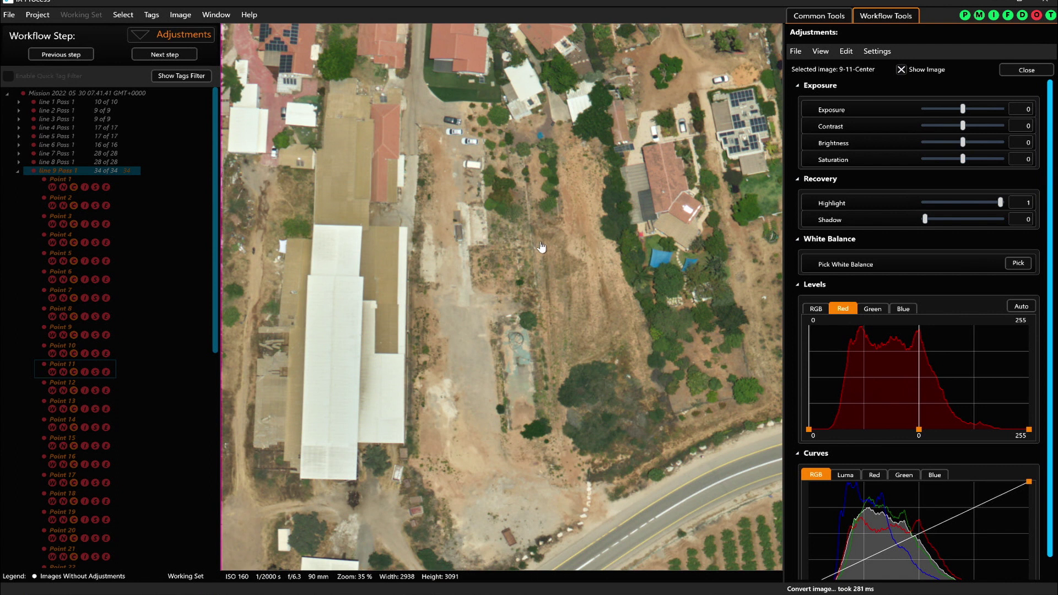
pyautogui.scroll(2, 339, 376)
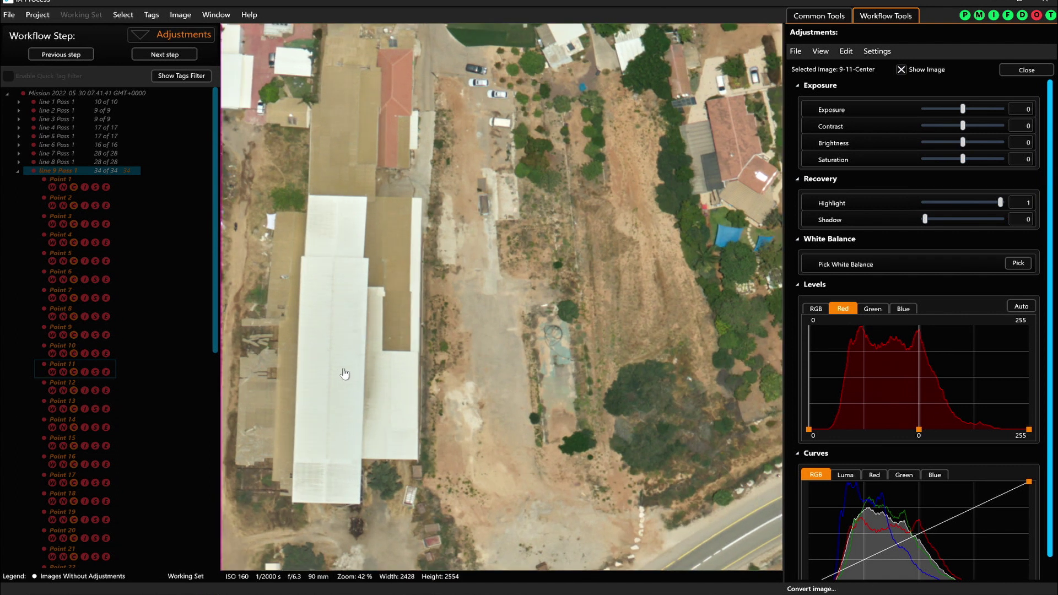
pyautogui.scroll(4, 344, 374)
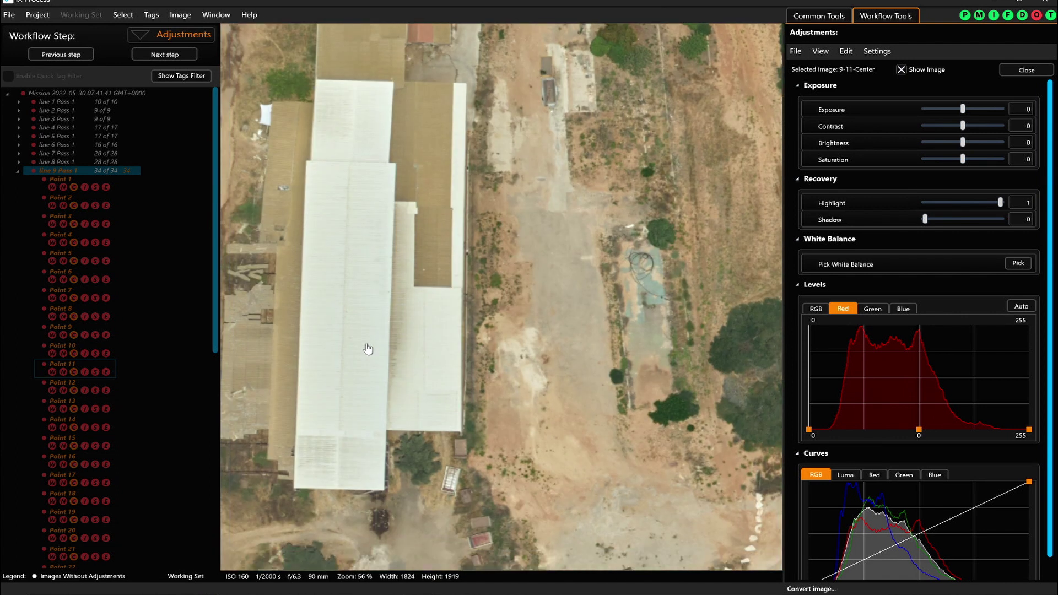
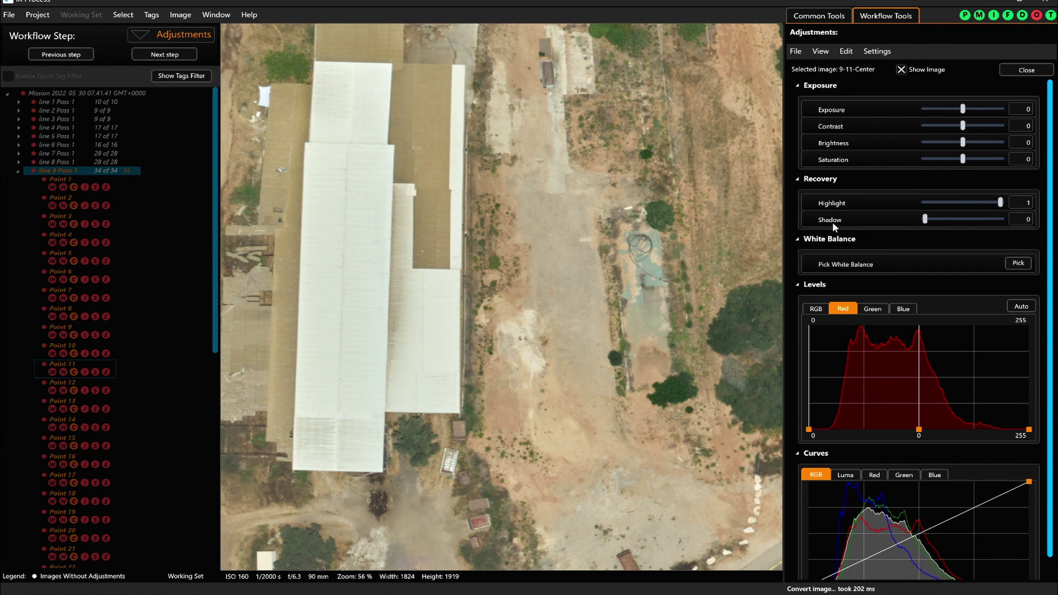
# Step: Scroll down the Adjustments panel for image 9-11-Center
pyautogui.scroll(-1, 403, 270)
# Step: Lift the 9-11-Center shadows slightly, compare in Before/After view, then close the editor
pyautogui.moveTo(926, 221); pyautogui.dragTo(884, 223)
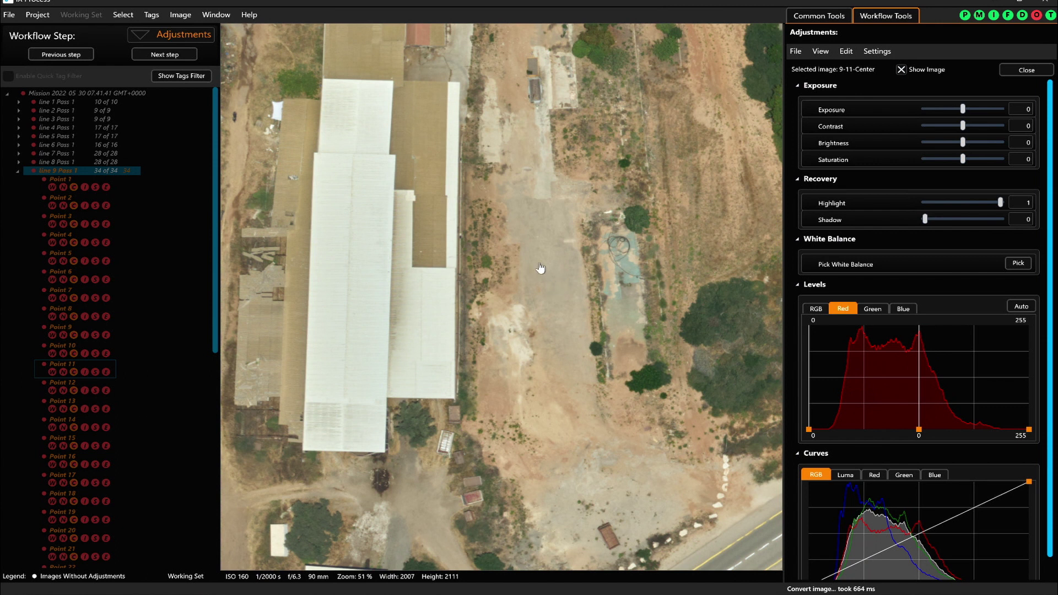
pyautogui.moveTo(455, 207); pyautogui.dragTo(648, 232)
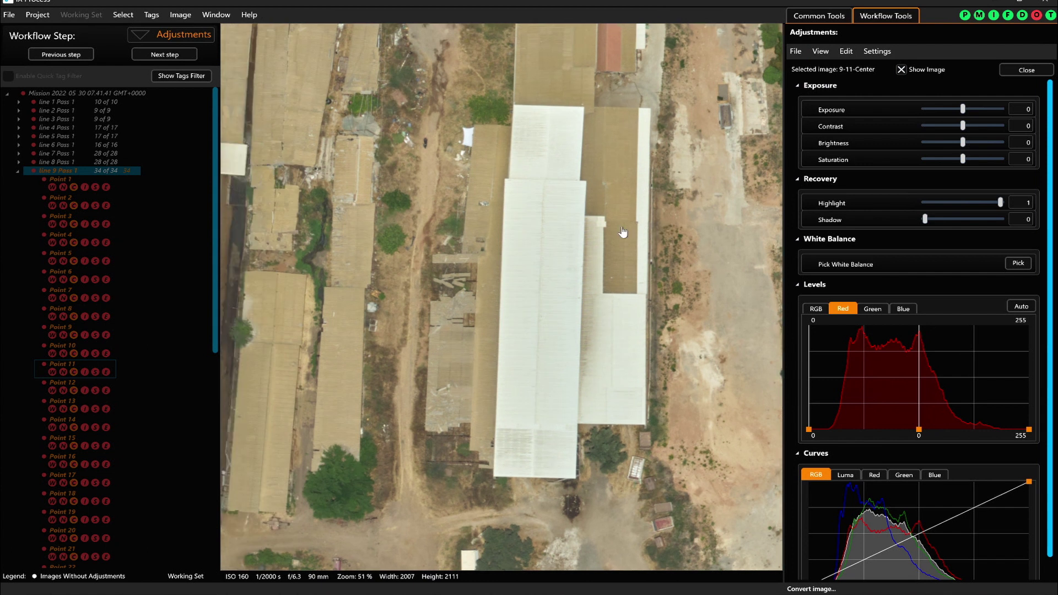
pyautogui.click(820, 51)
pyautogui.click(821, 76)
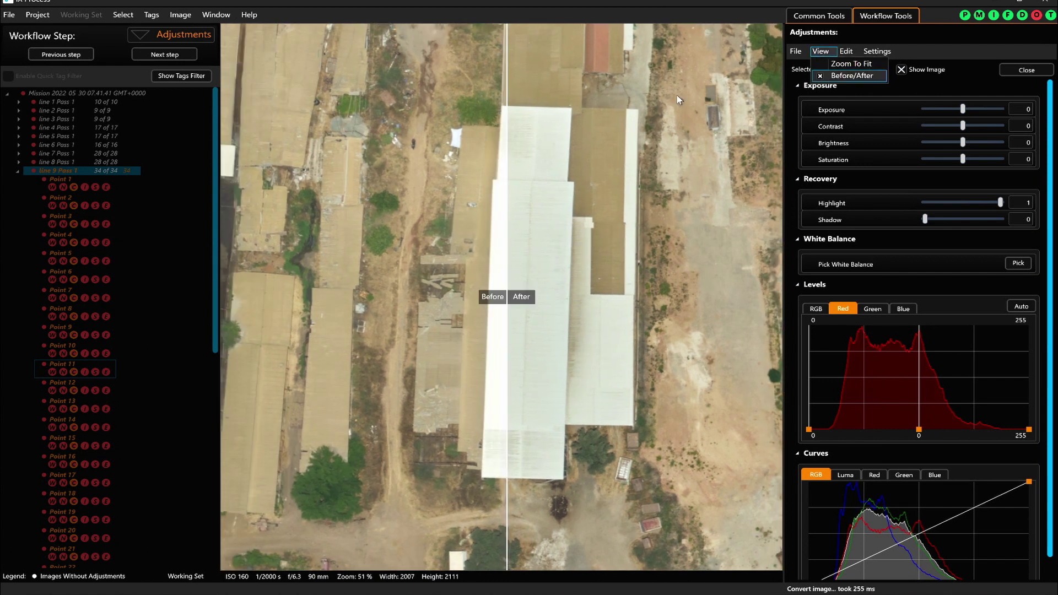
pyautogui.click(503, 354)
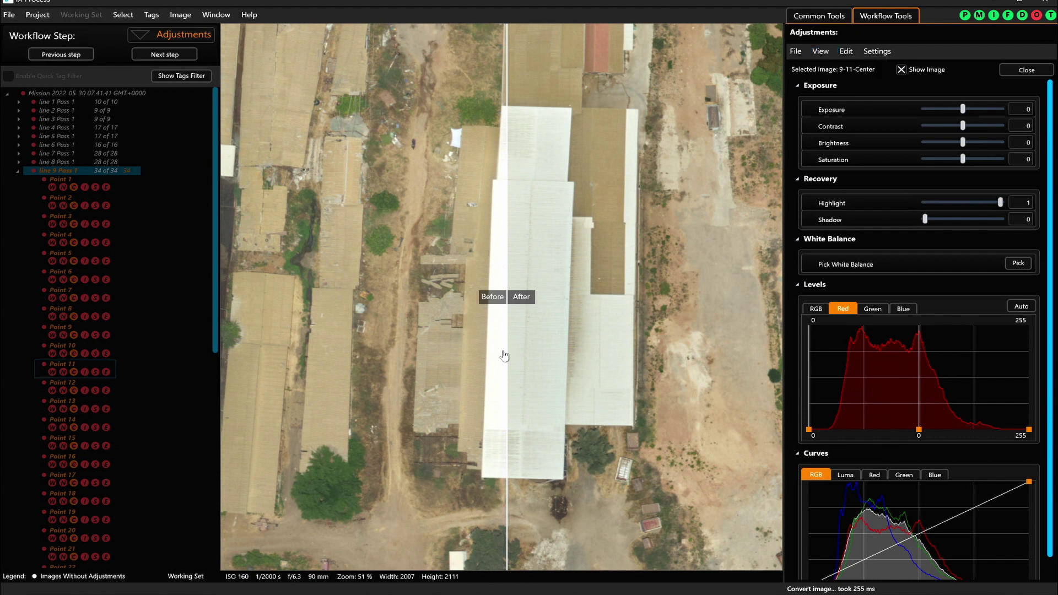
pyautogui.moveTo(506, 356)
pyautogui.mouseDown()
pyautogui.moveTo(583, 356)
pyautogui.moveTo(423, 357)
pyautogui.moveTo(618, 353)
pyautogui.moveTo(496, 350)
pyautogui.mouseUp()
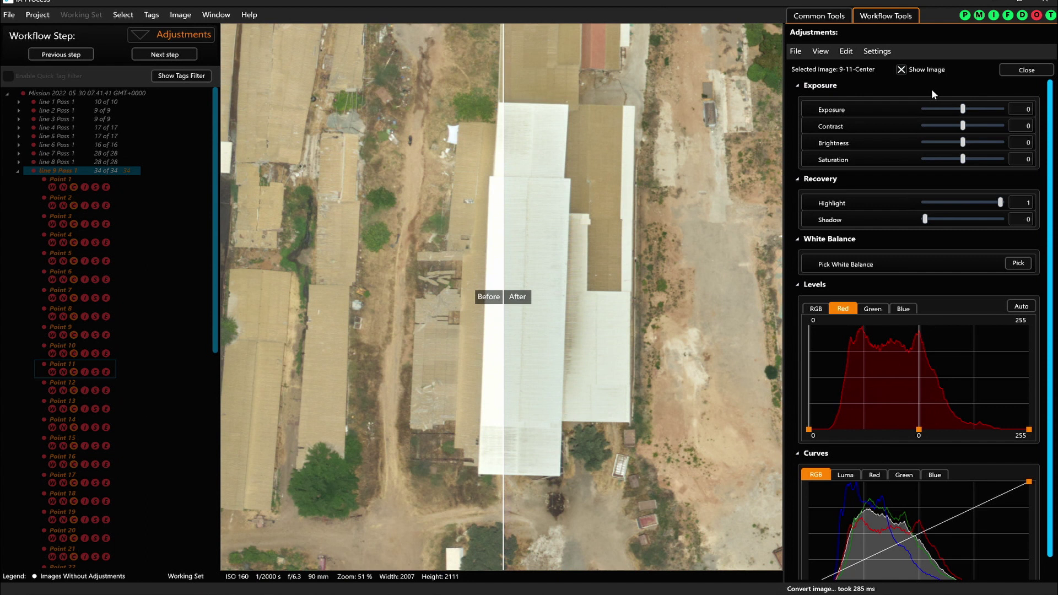
pyautogui.click(1013, 69)
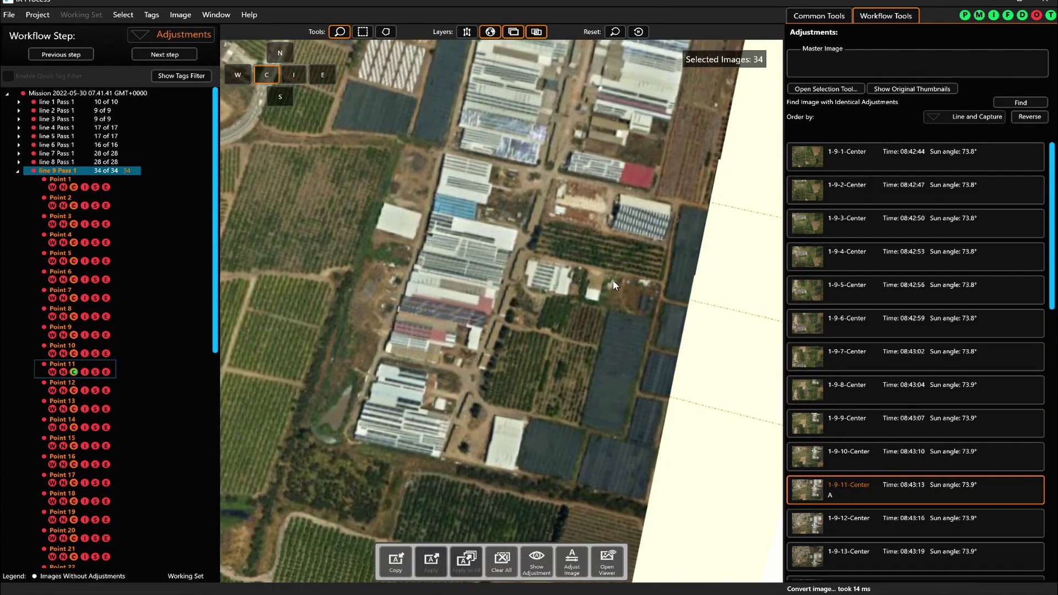
# Step: Copy 1-9-11-Center's adjustments as the master adjustments
pyautogui.moveTo(526, 215); pyautogui.dragTo(612, 280)
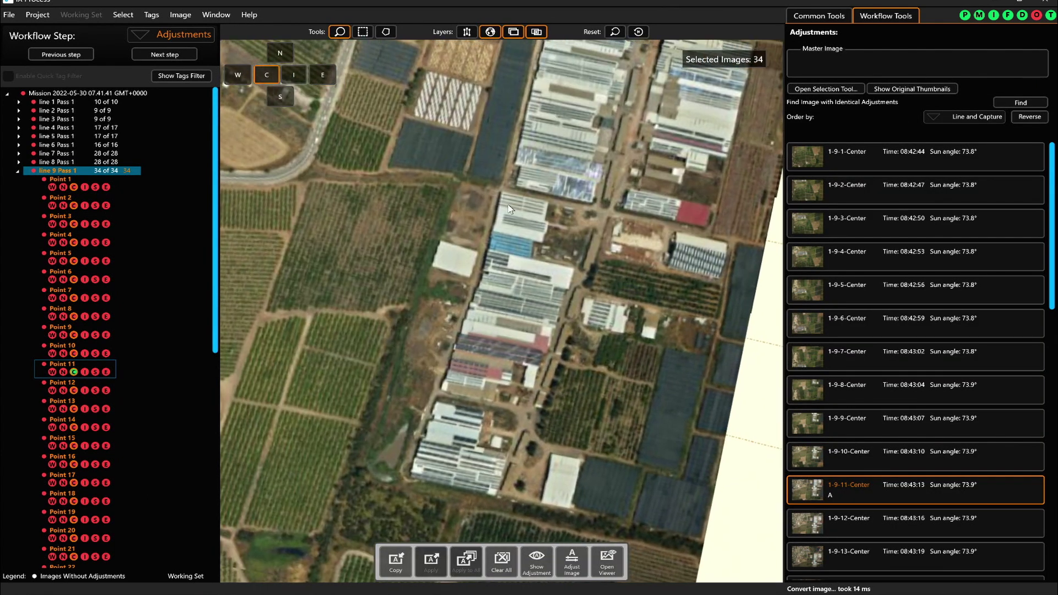
pyautogui.moveTo(501, 204); pyautogui.dragTo(546, 245)
pyautogui.scroll(-3, 963, 435)
pyautogui.scroll(-3, 964, 438)
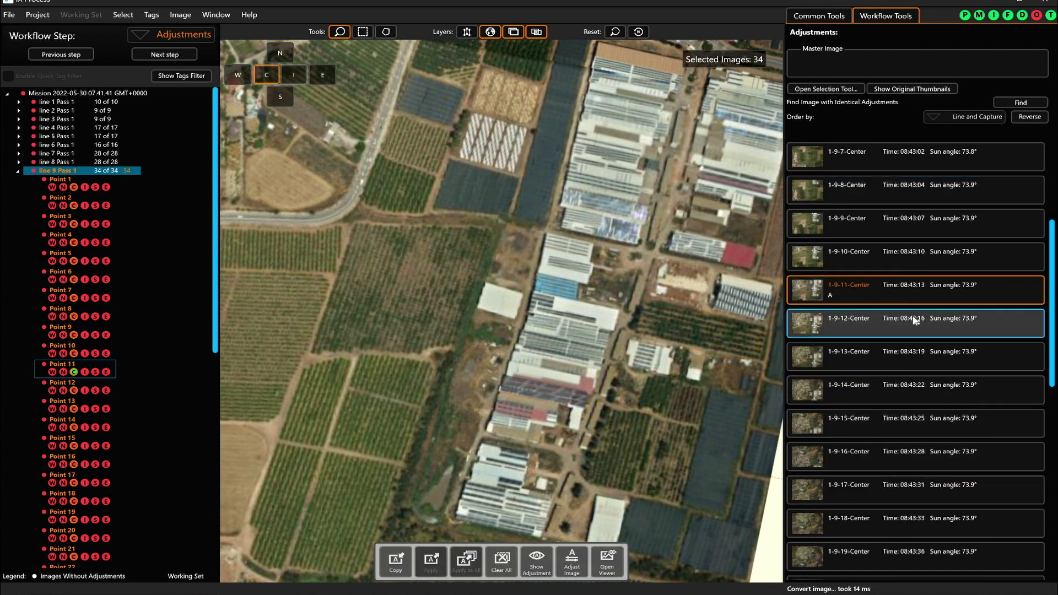
pyautogui.rightClick(904, 286)
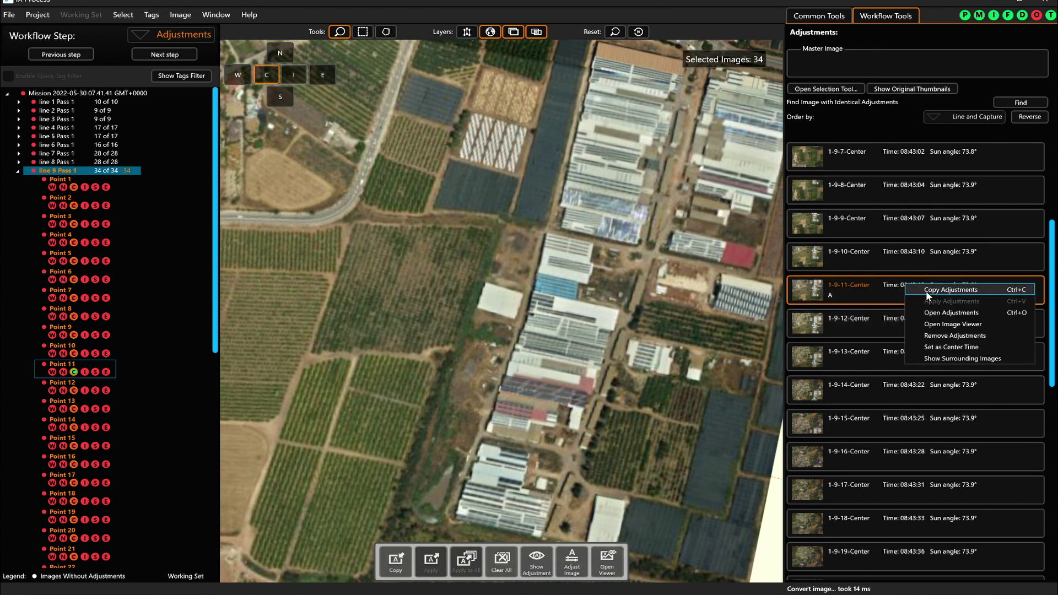
pyautogui.click(925, 290)
# Step: Apply the master adjustments to all images and move to the Process Images step
pyautogui.rightClick(877, 256)
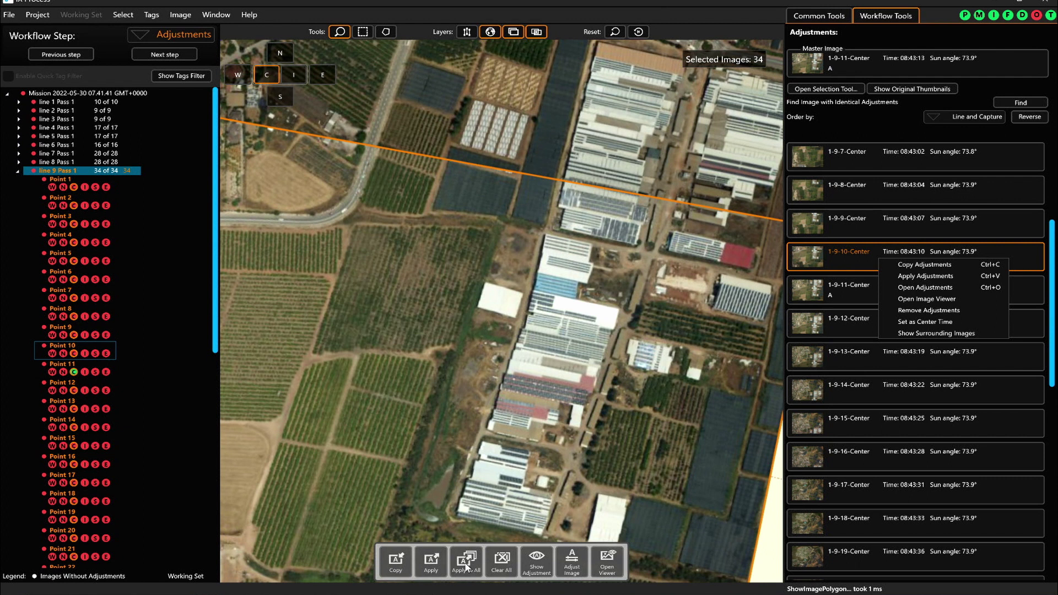
pyautogui.click(15, 171)
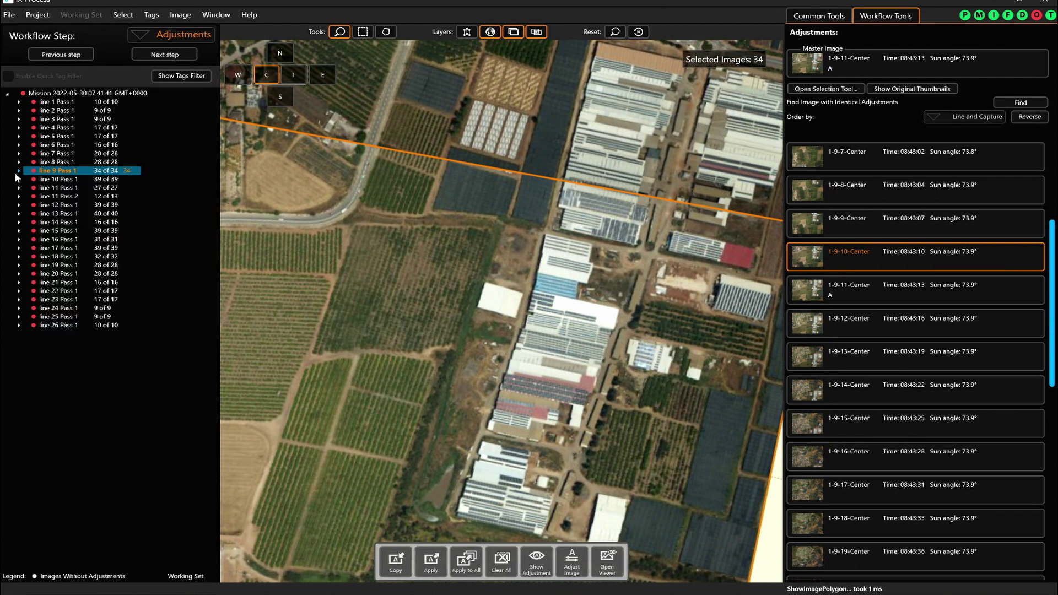
pyautogui.click(174, 37)
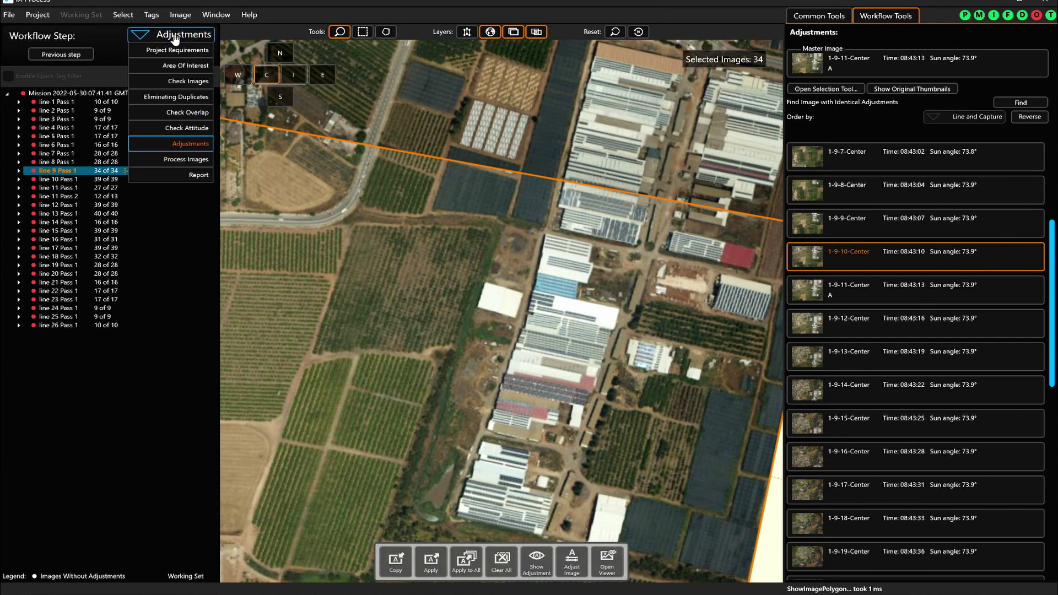
pyautogui.click(180, 161)
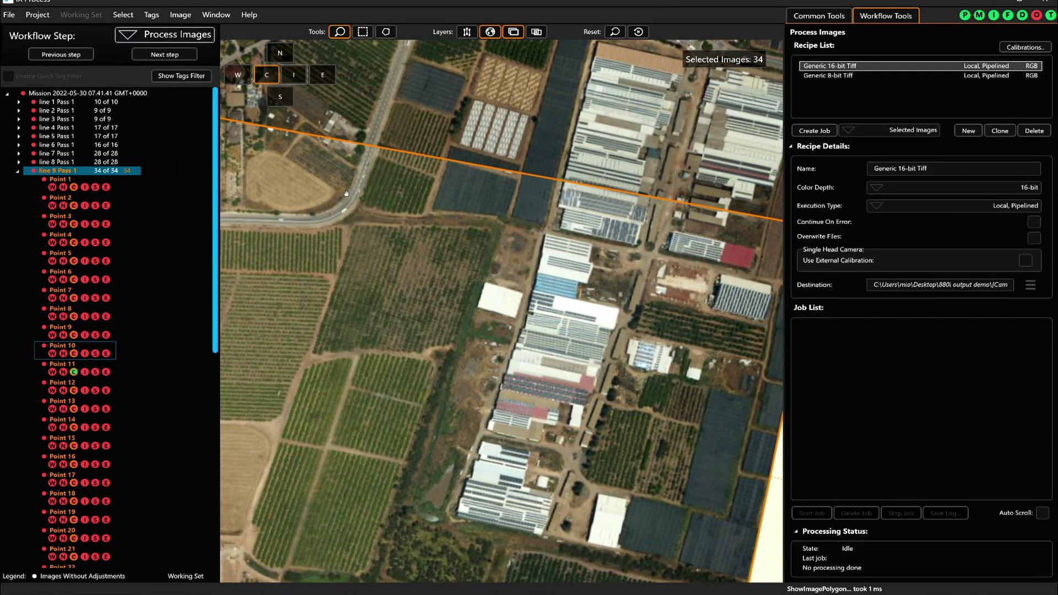
# Step: Collapse the line 9 Pass 1 group so lines 10 through 26 show
pyautogui.click(18, 171)
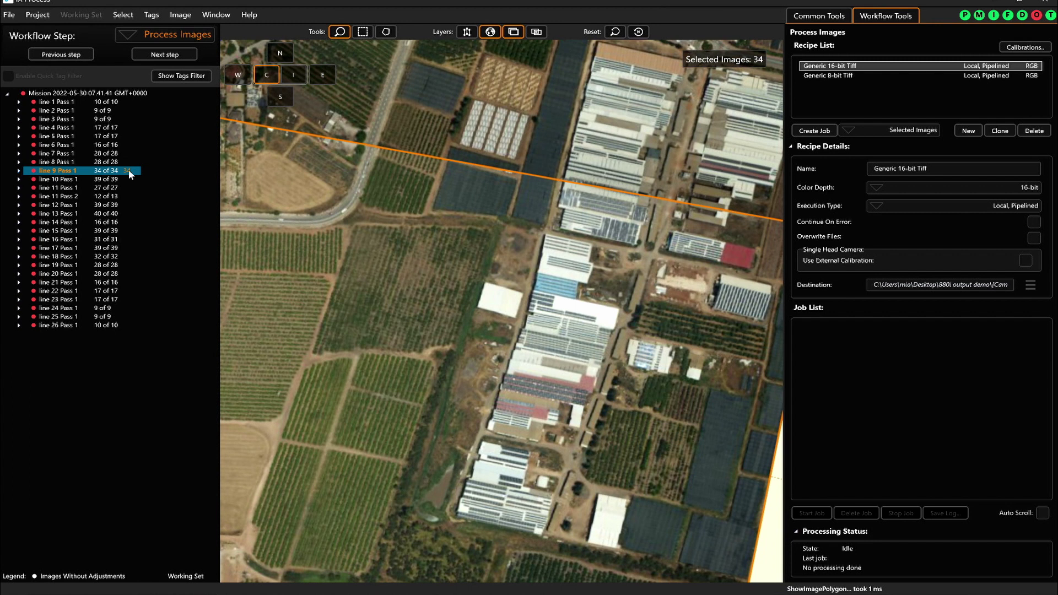
pyautogui.moveTo(131, 174)
# Step: Check the empty Calibrations window, then expand line 9 Pass 1 and select Point 1
pyautogui.click(1020, 49)
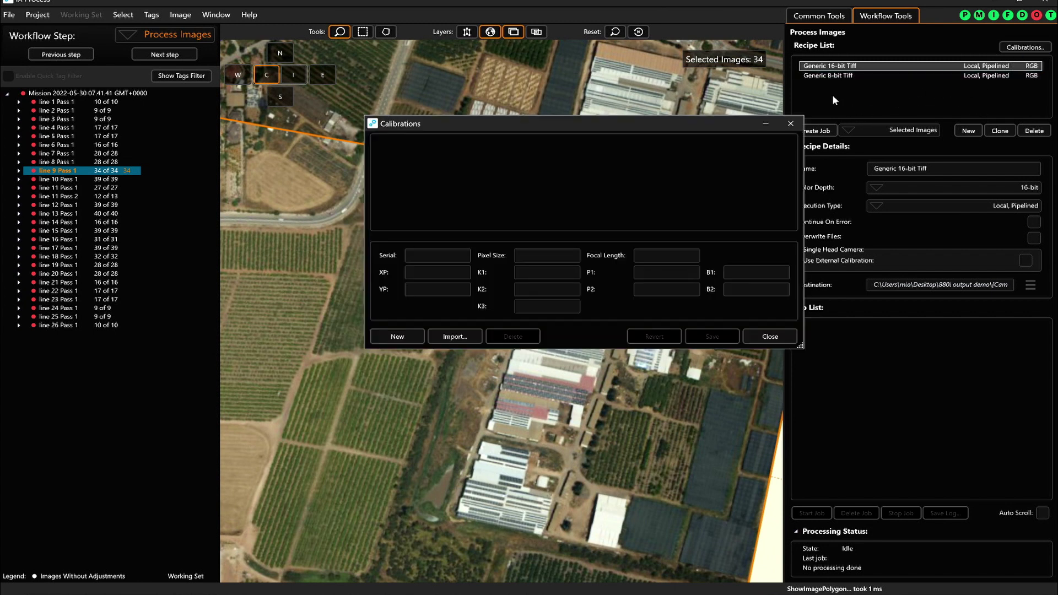
pyautogui.moveTo(575, 122); pyautogui.dragTo(609, 123)
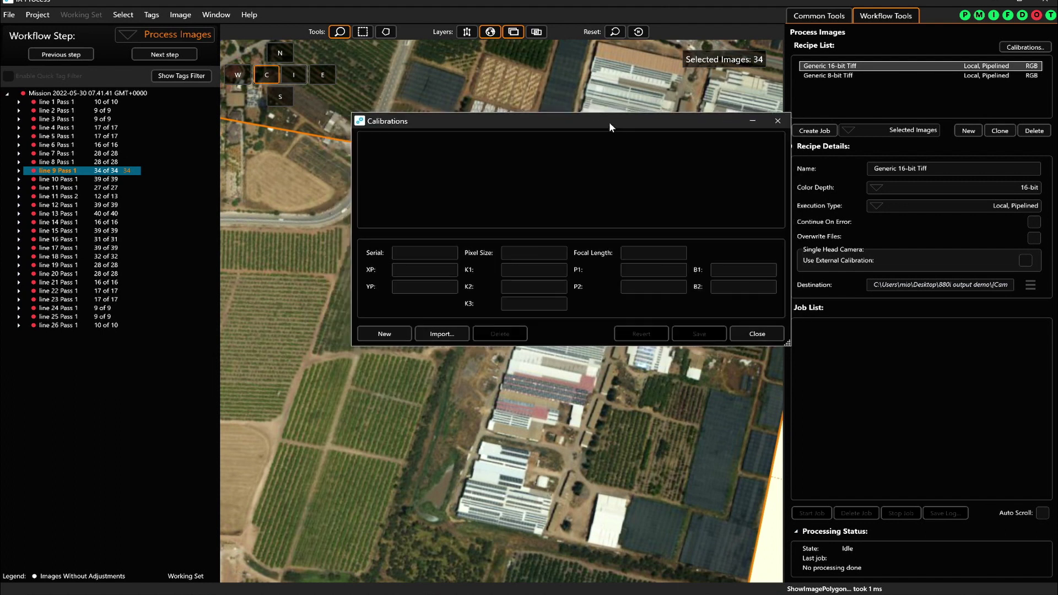
pyautogui.click(776, 121)
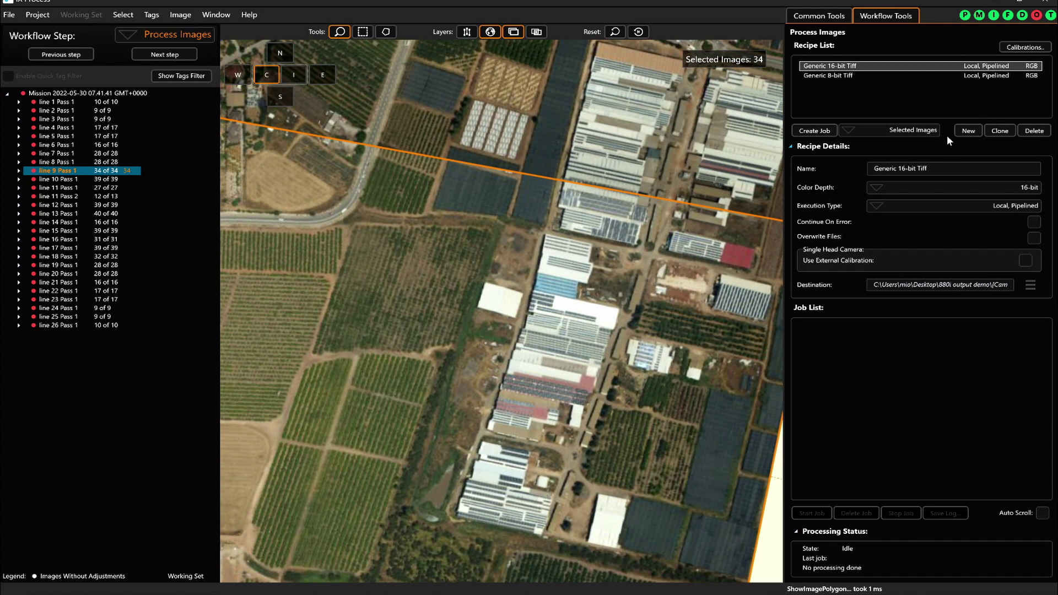
pyautogui.click(18, 171)
pyautogui.click(88, 188)
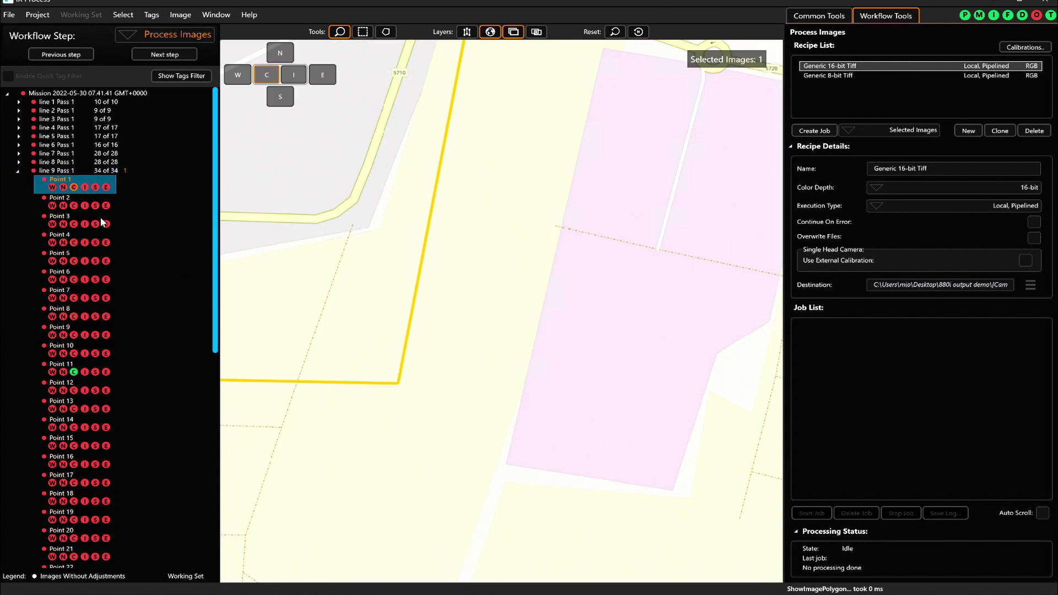
# Step: Select Point 11 and clone Generic 16-bit Tiff as a recipe named 'Demo' with 8-bit colour depth
pyautogui.click(66, 366)
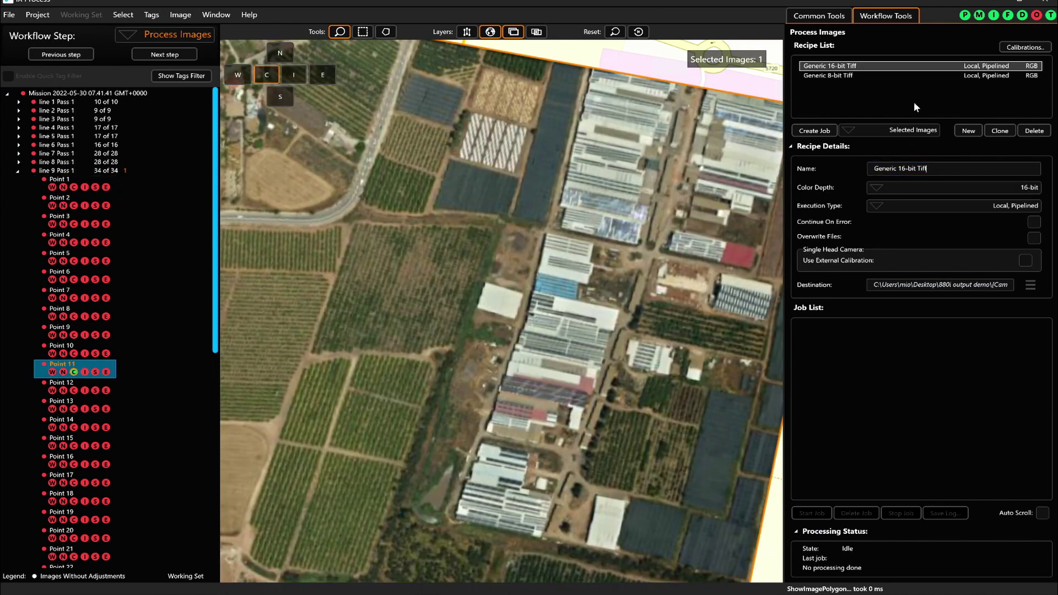
pyautogui.click(999, 130)
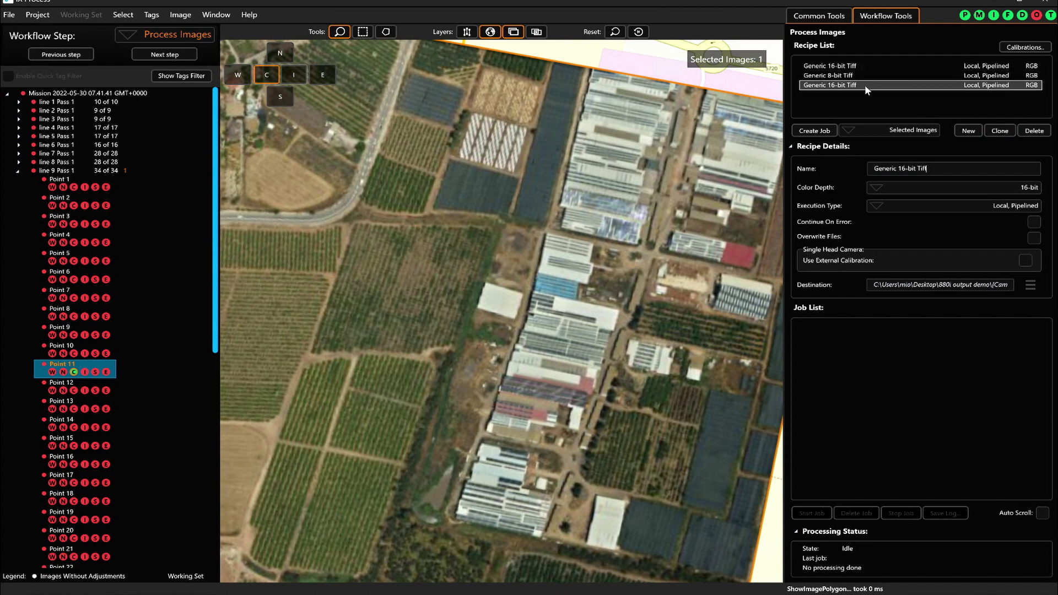
pyautogui.moveTo(944, 170); pyautogui.dragTo(794, 174)
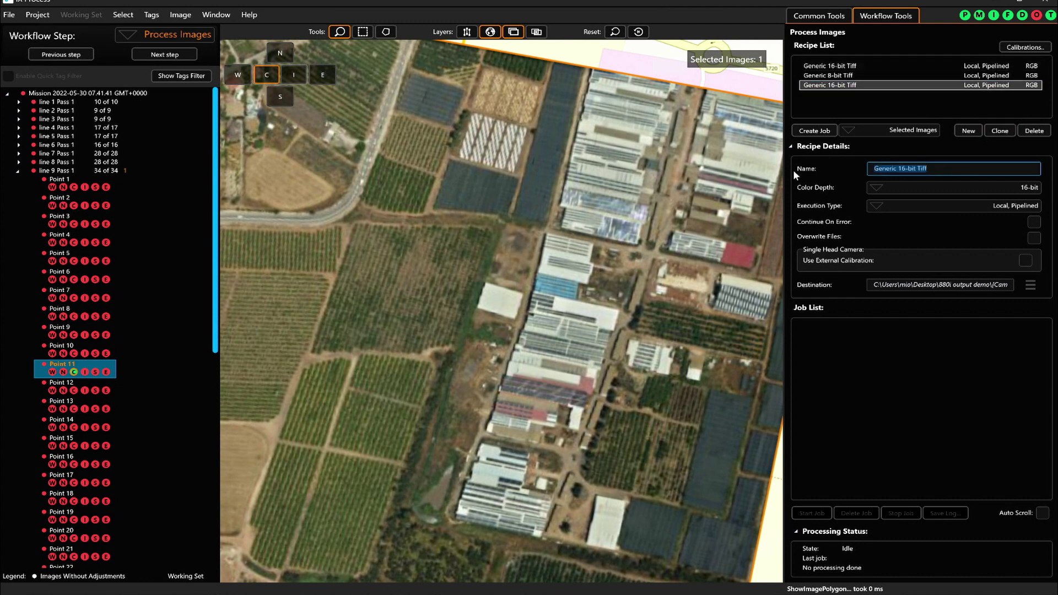
pyautogui.write('Demo')
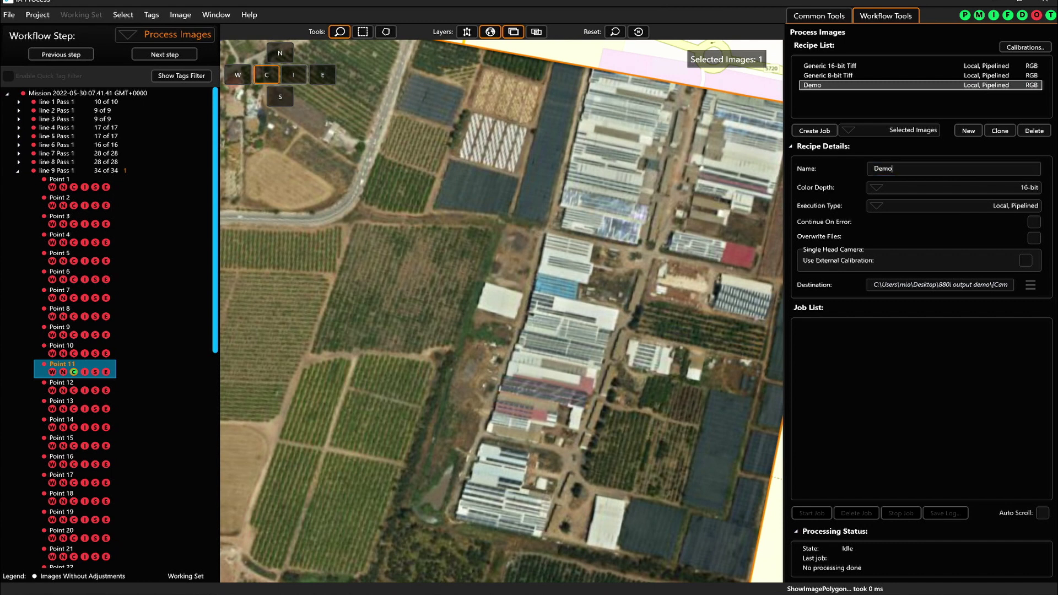
pyautogui.click(1029, 189)
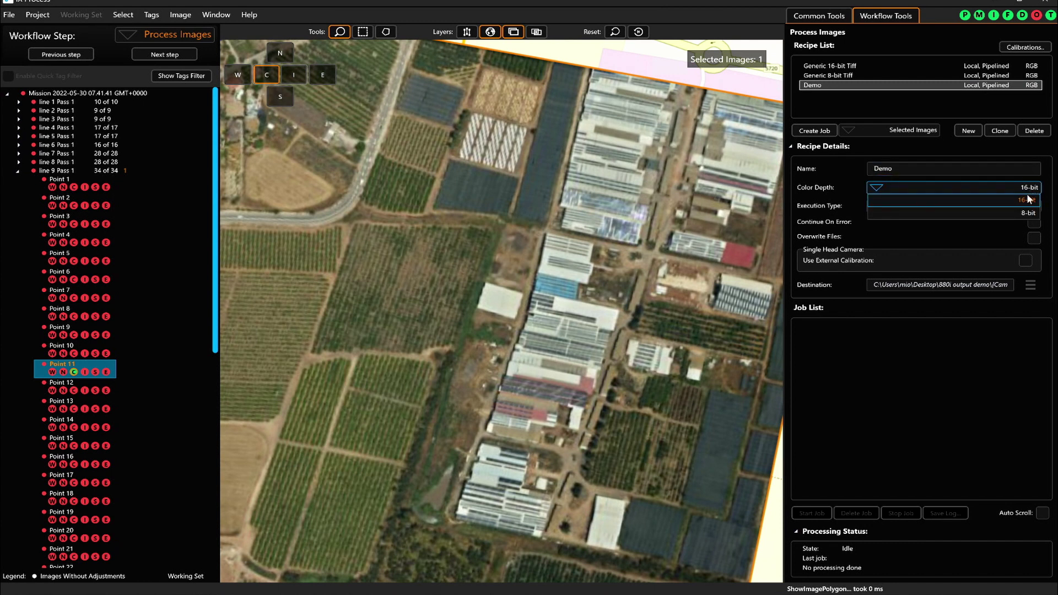
pyautogui.click(1009, 216)
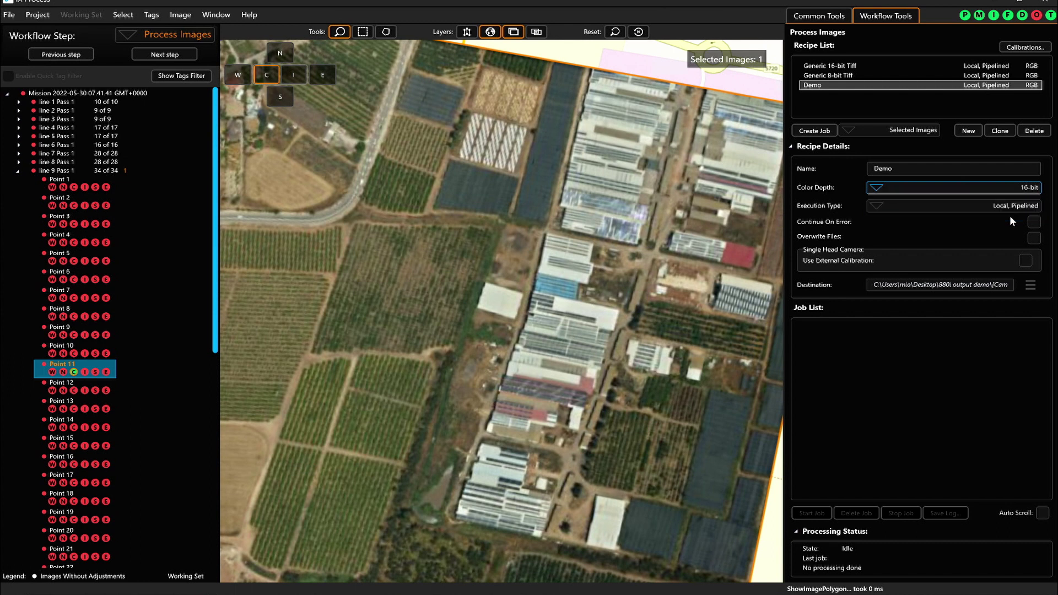
pyautogui.click(1030, 285)
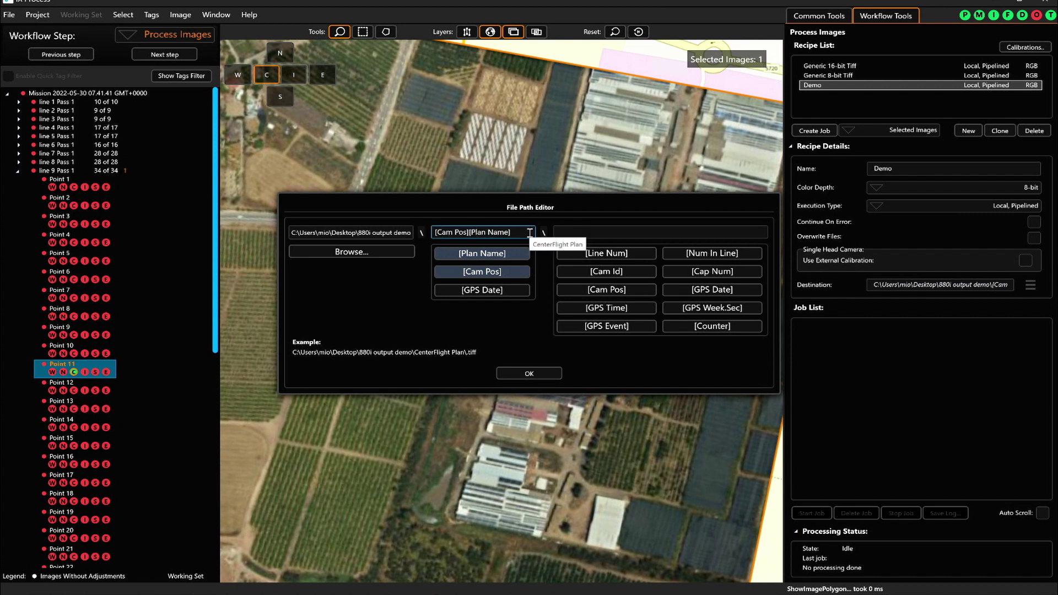
# Step: Keep the [Cam Pos][Plan Name] folder pattern and accept the Demo output path
pyautogui.tripleClick(467, 232)
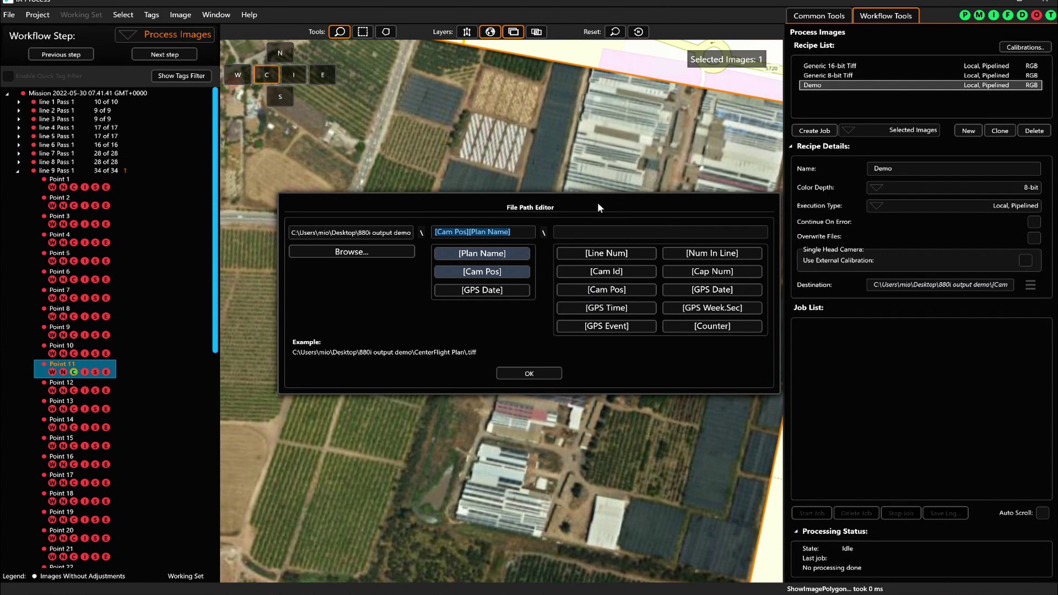
pyautogui.click(538, 374)
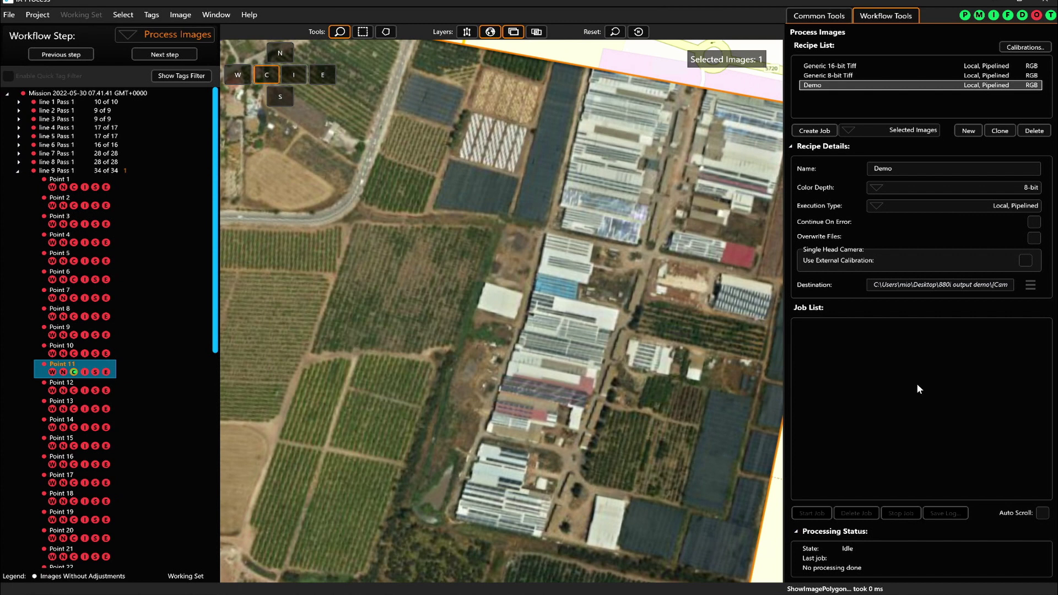
# Step: Create a job from the Demo recipe and run it on the 9-11-Center image
pyautogui.click(814, 131)
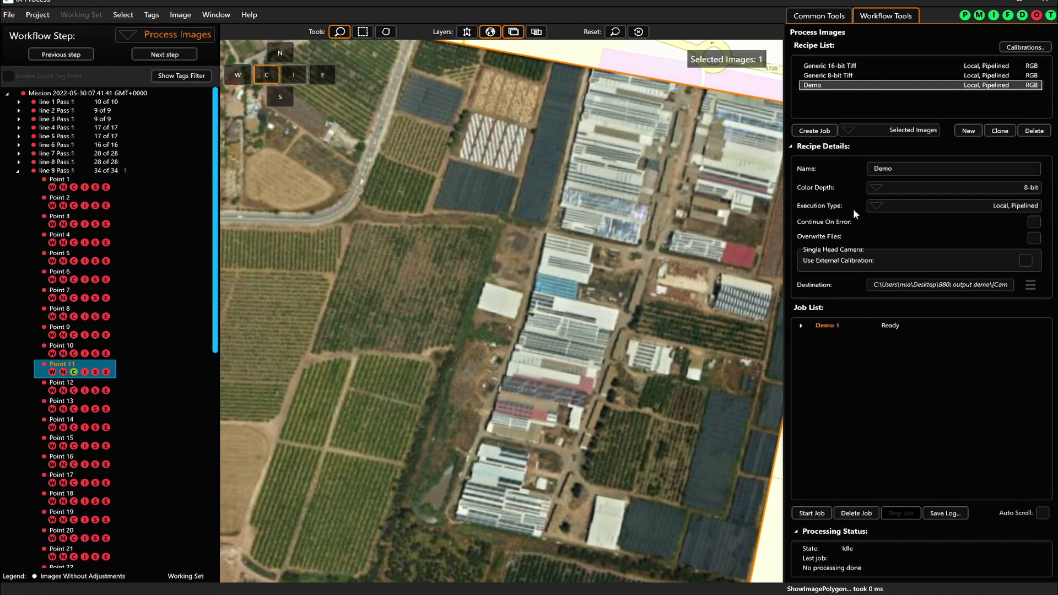
pyautogui.click(801, 326)
pyautogui.click(824, 335)
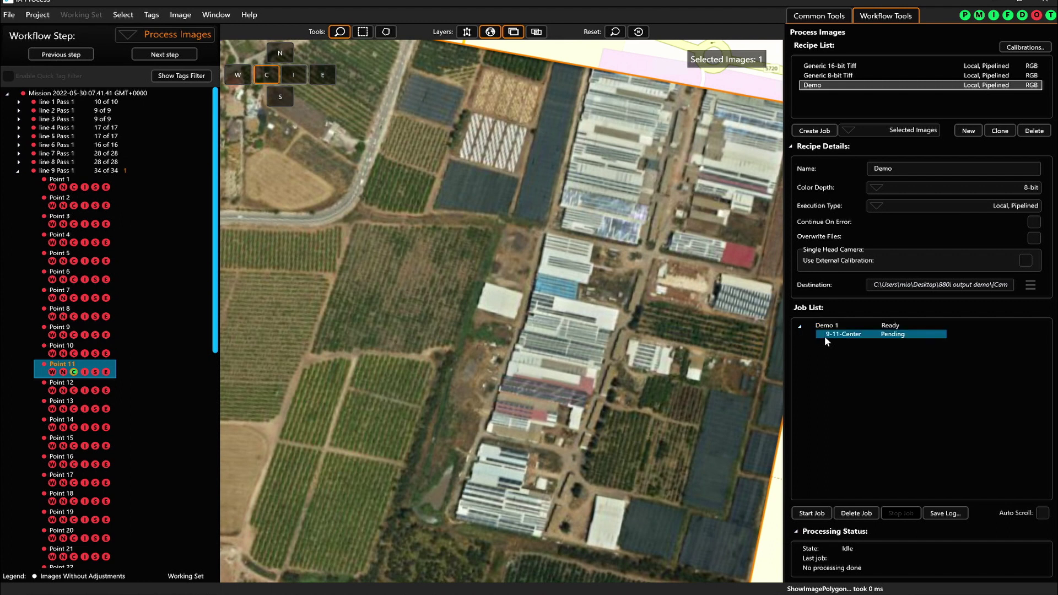
pyautogui.click(811, 512)
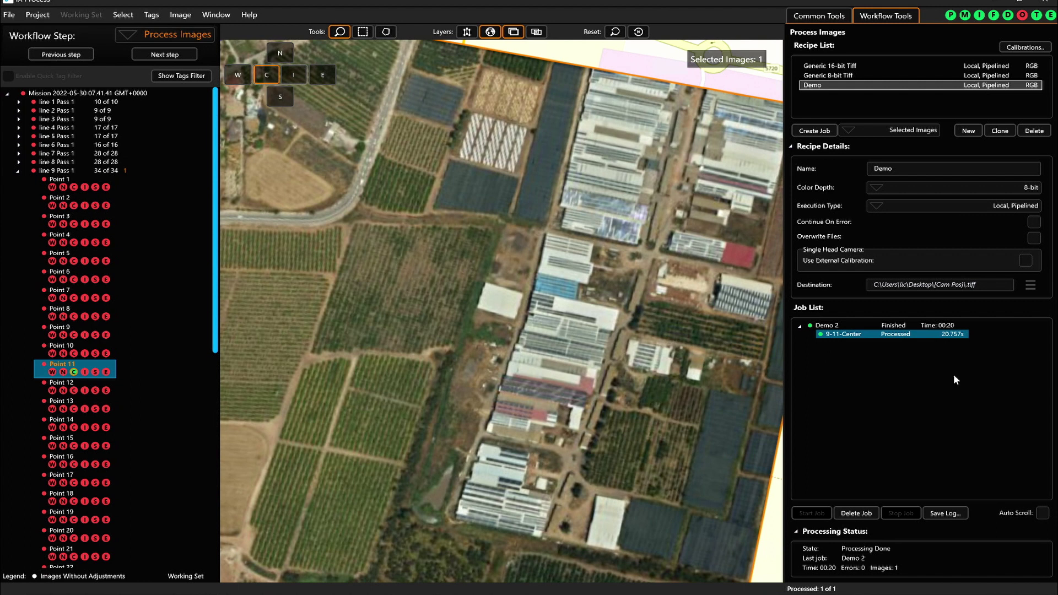
pyautogui.click(198, 37)
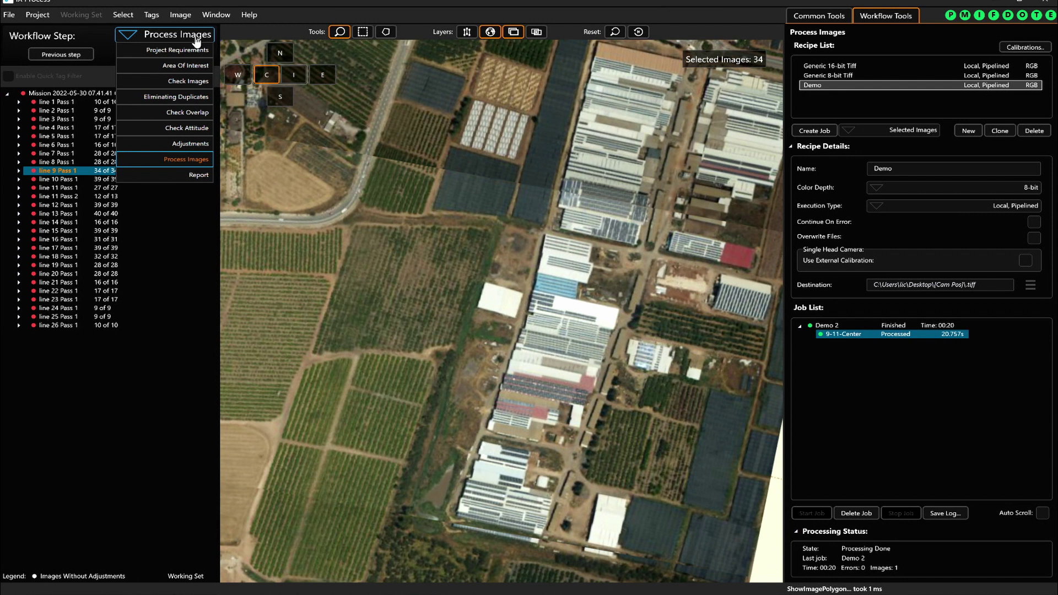
# Step: In the Report step, enter Phase One as company name and generate the PDF report
pyautogui.click(189, 175)
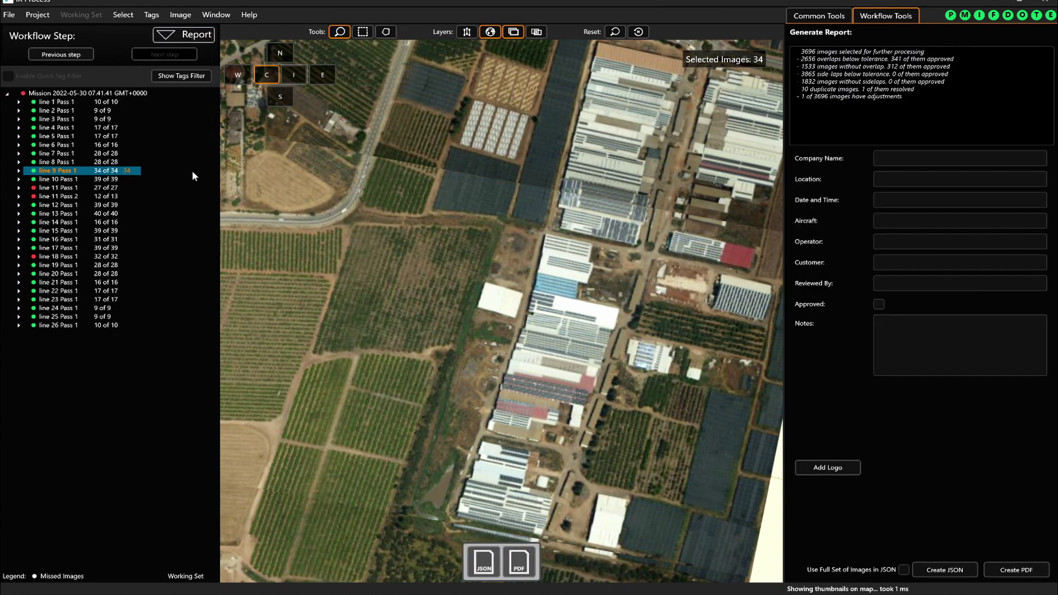
pyautogui.click(959, 156)
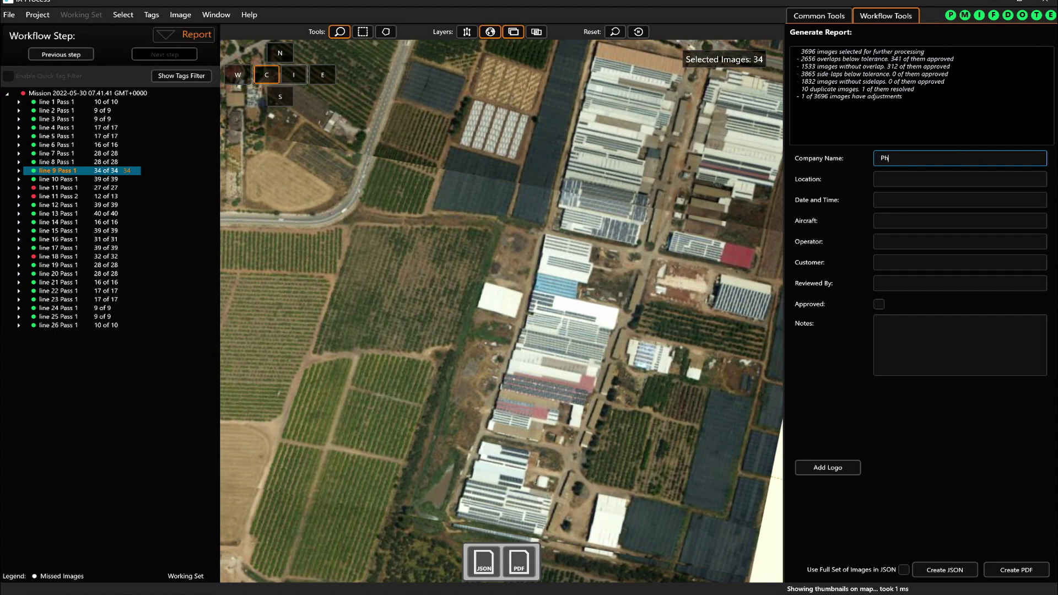
pyautogui.click(962, 179)
pyautogui.click(939, 287)
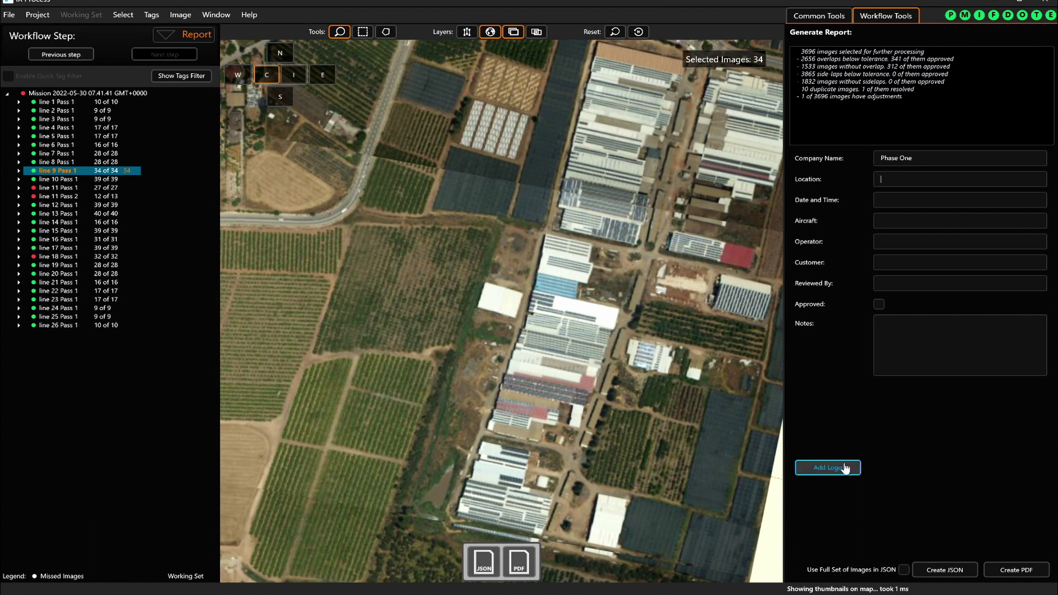
pyautogui.click(1013, 573)
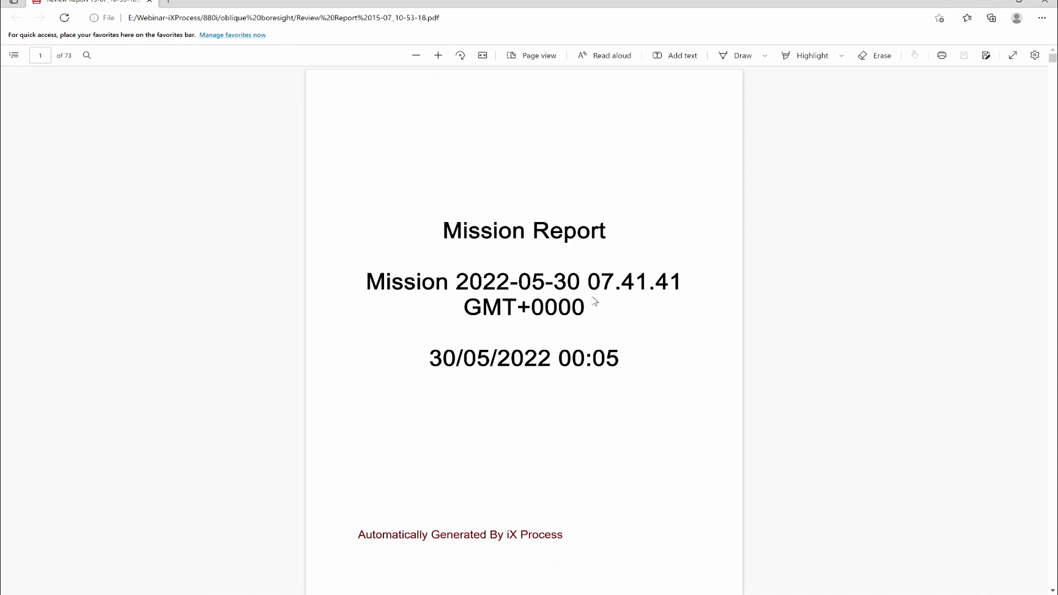
# Step: Scroll through the Mission Report PDF down to its Table of Contents
pyautogui.scroll(-3, 651, 364)
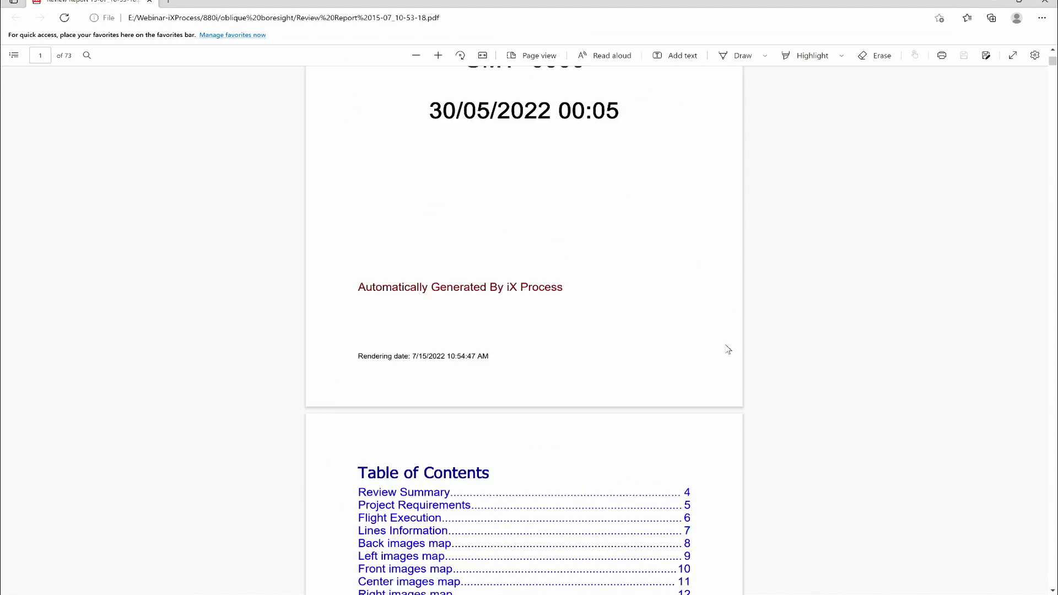
pyautogui.scroll(-3, 728, 341)
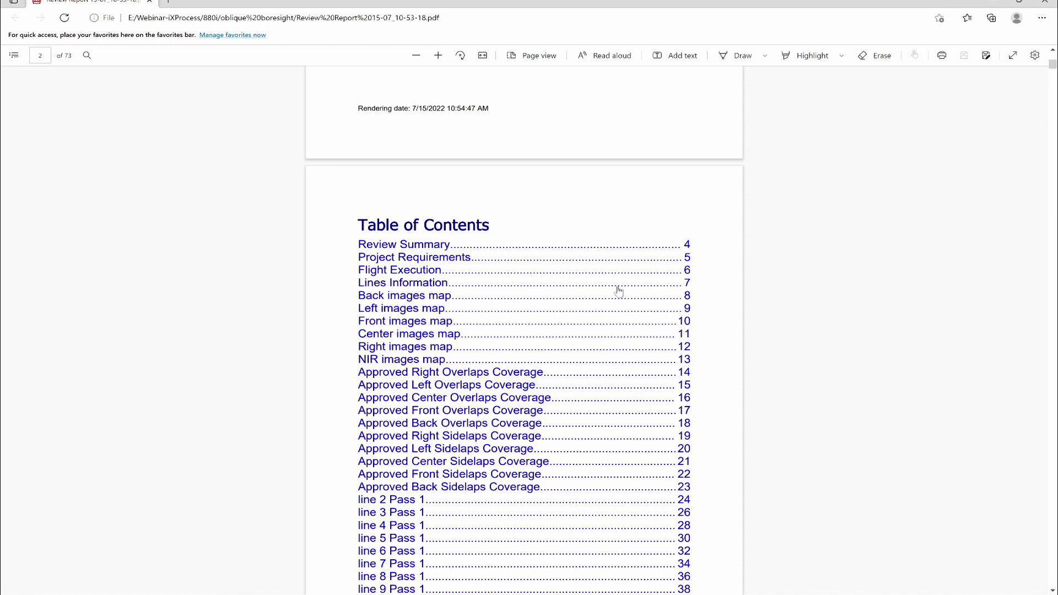
pyautogui.scroll(-1, 622, 296)
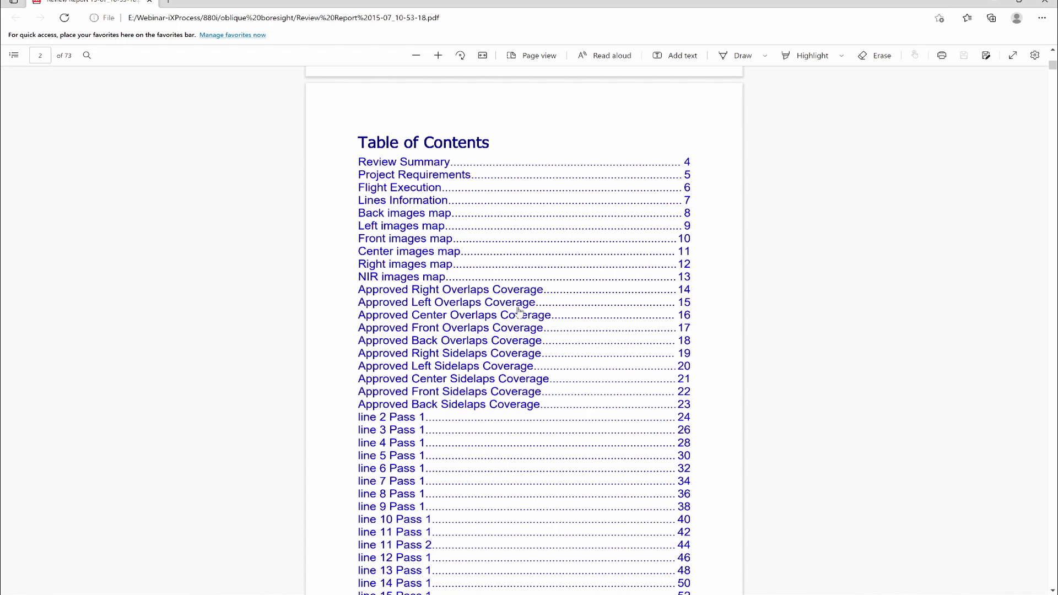
pyautogui.scroll(-2, 764, 350)
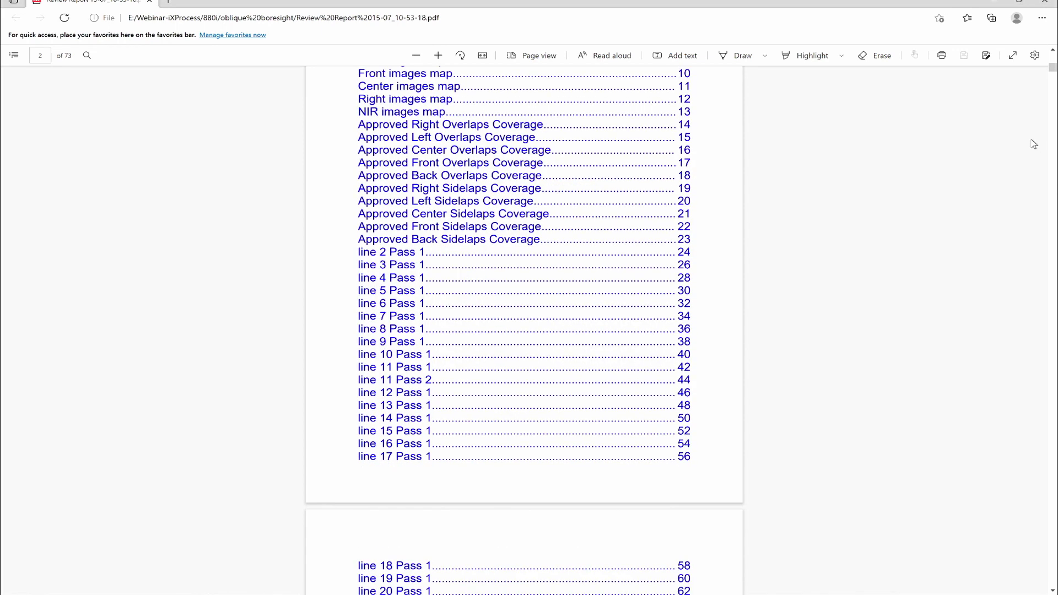